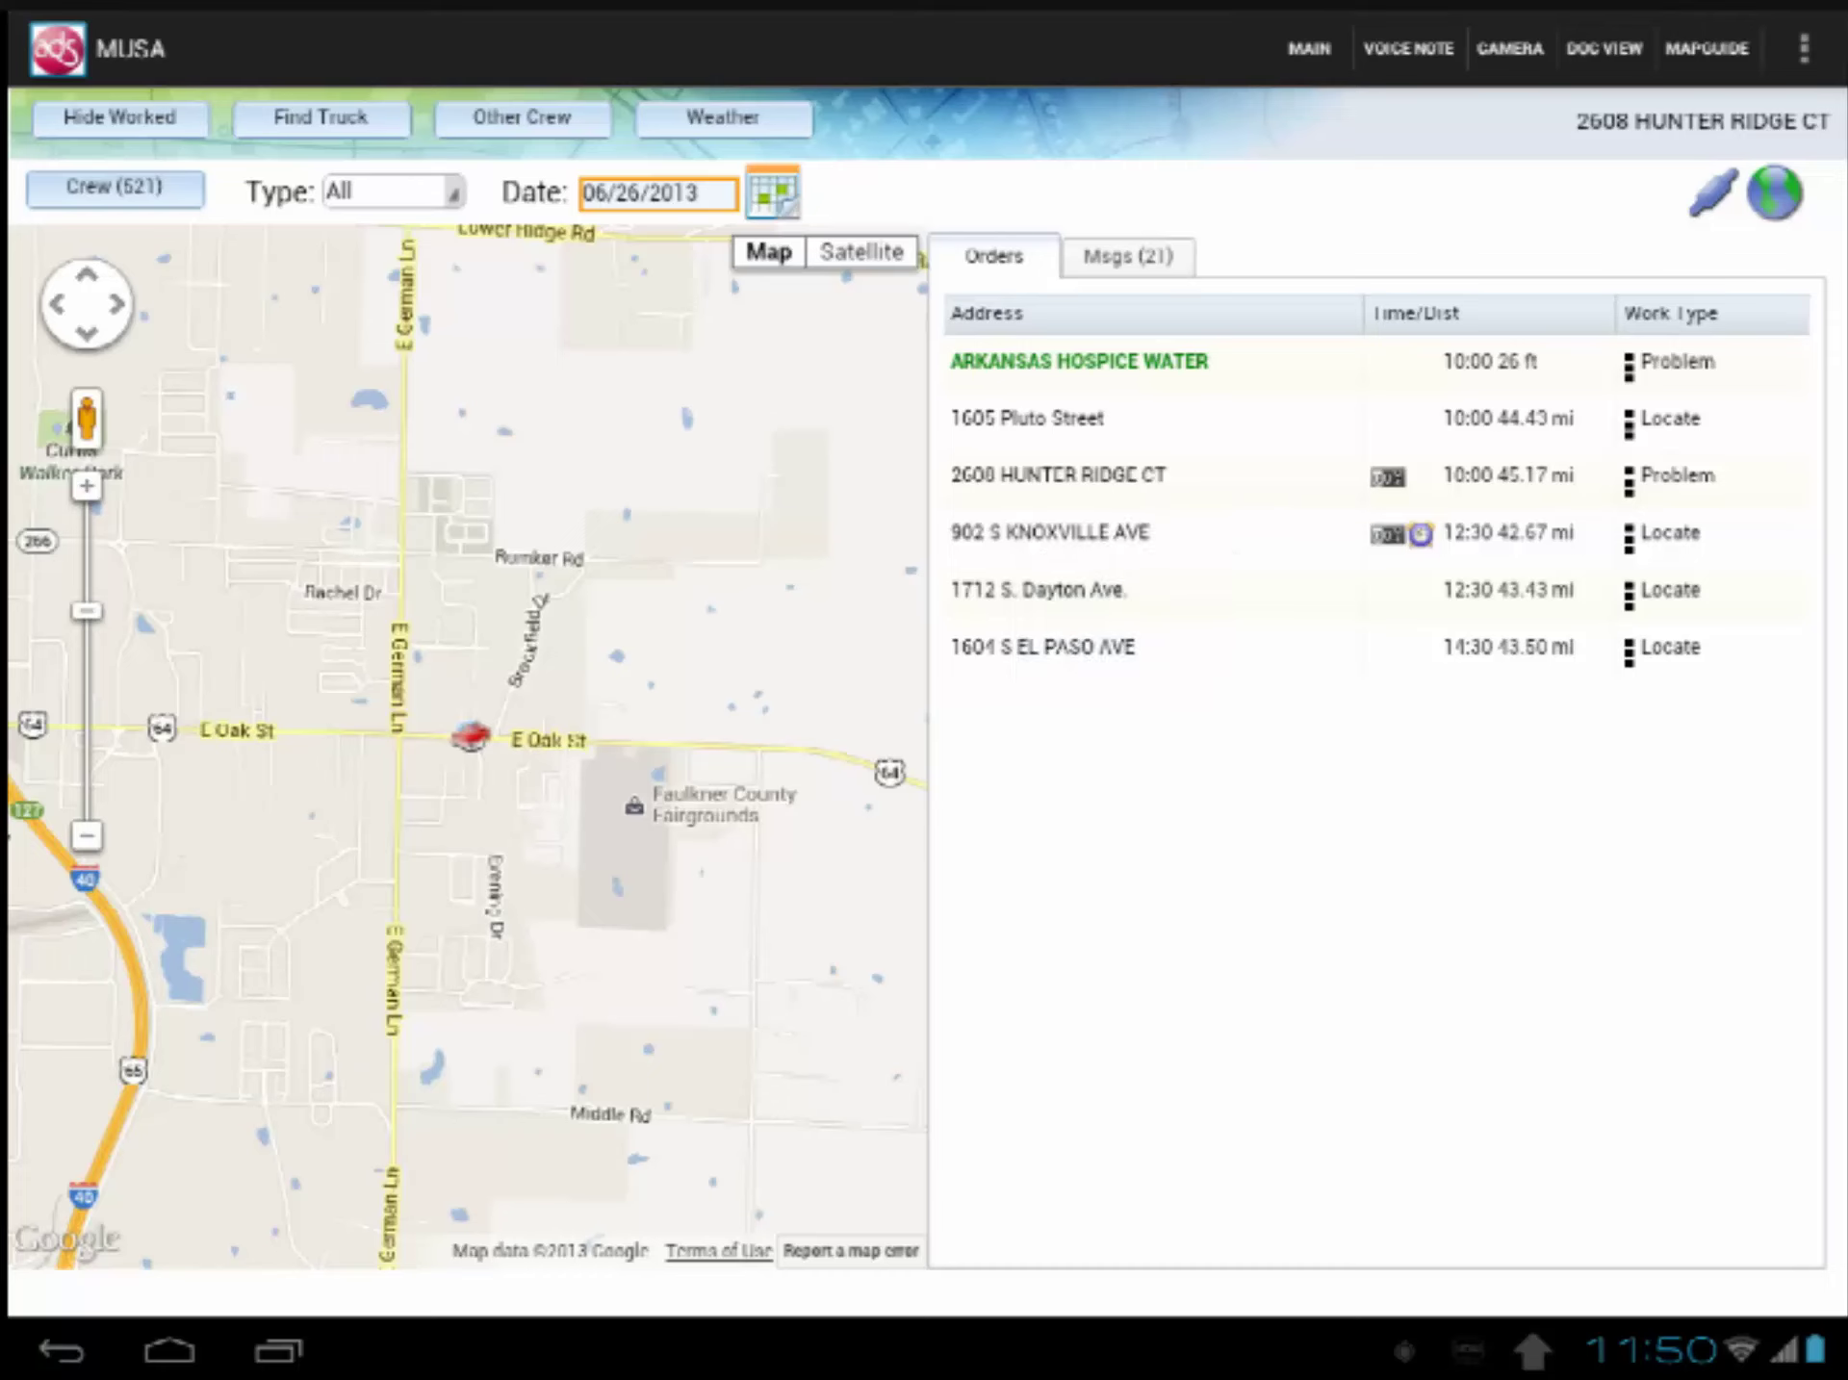
{"action": "left_click", "coordinate": [1037, 477]}
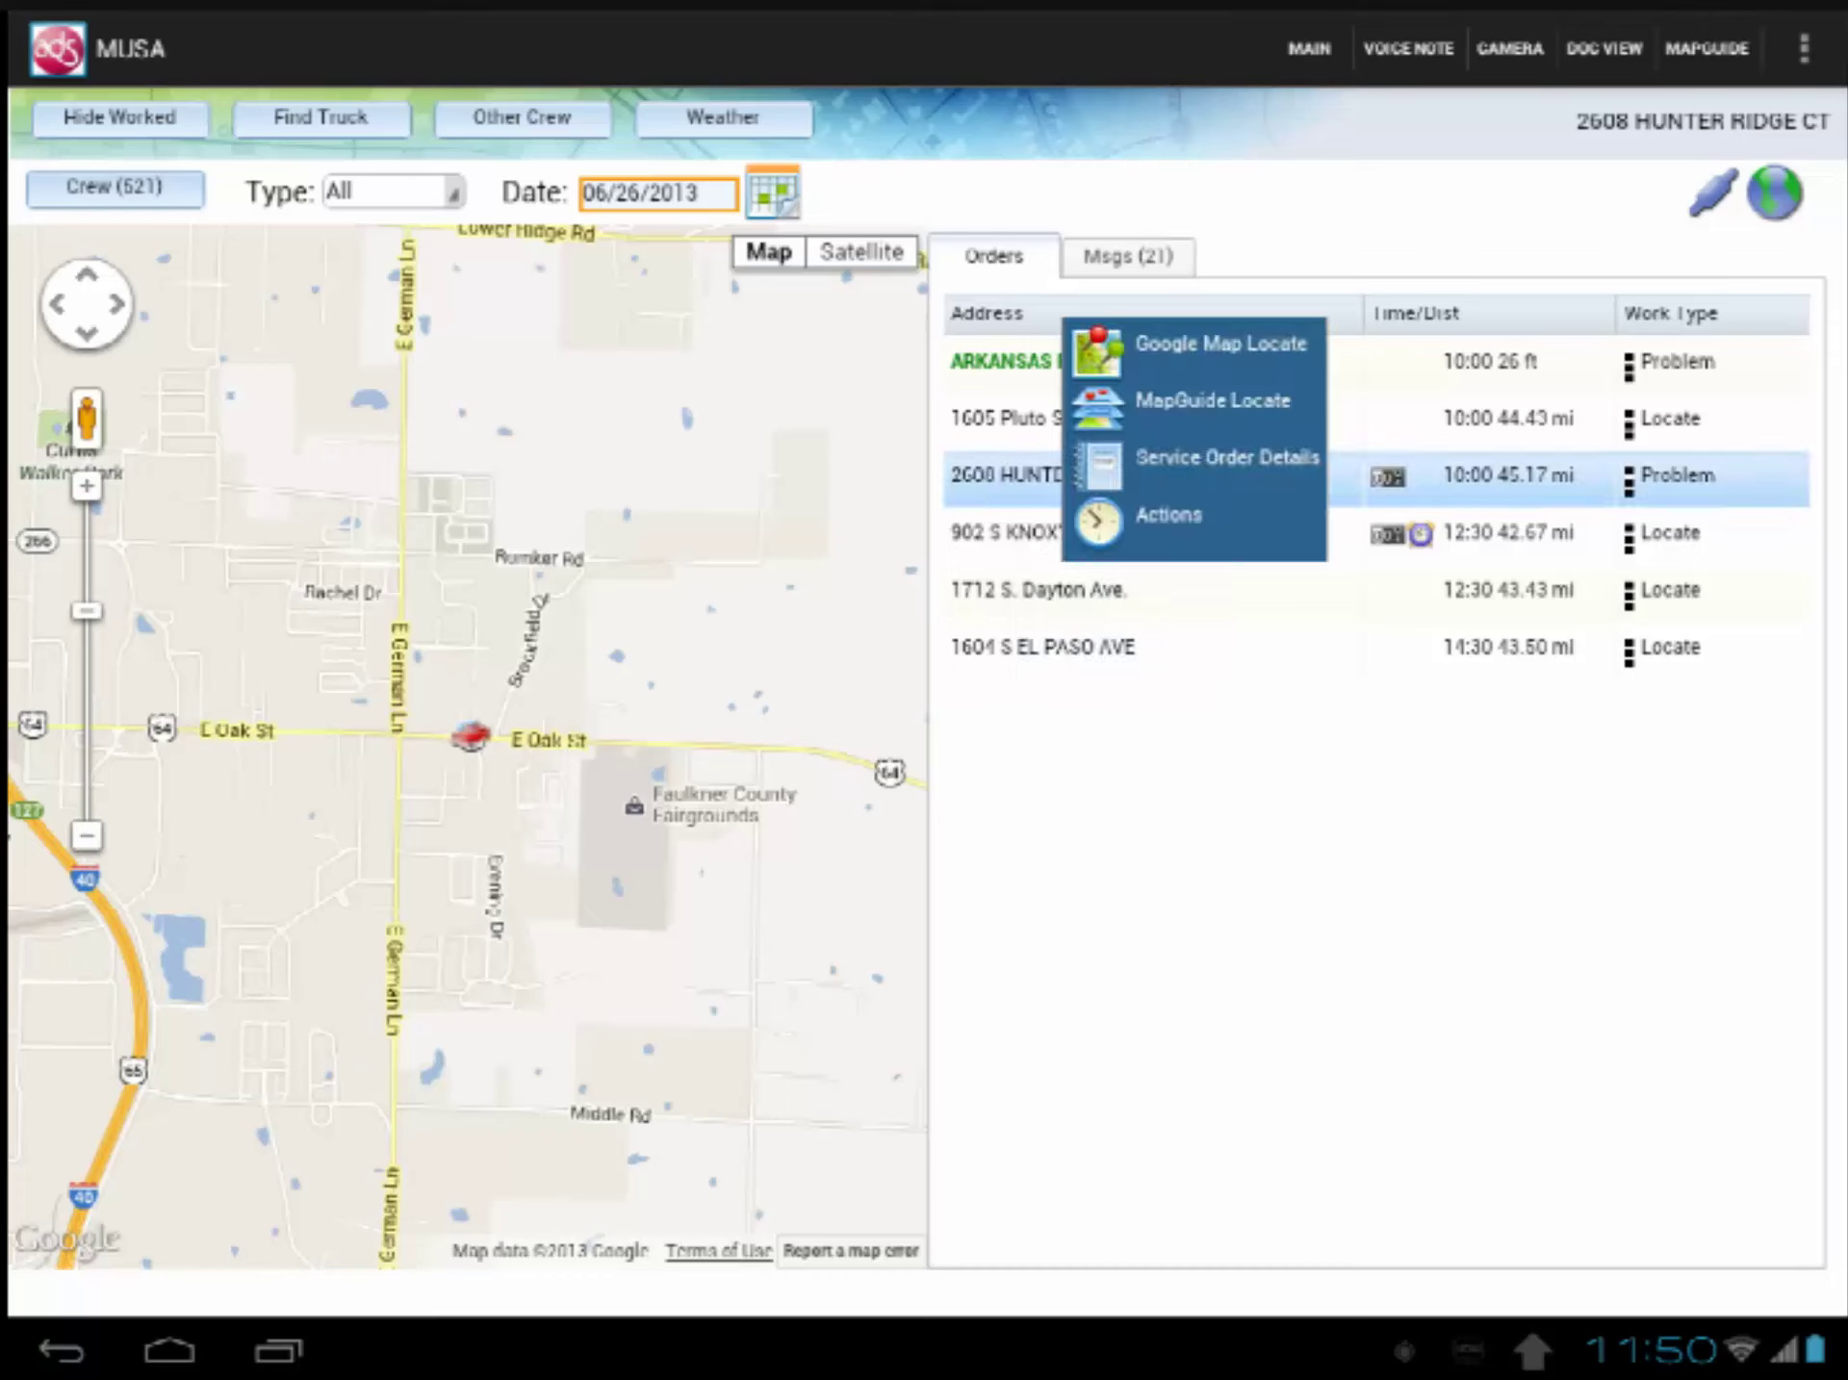
{"action": "left_click", "coordinate": [1170, 515]}
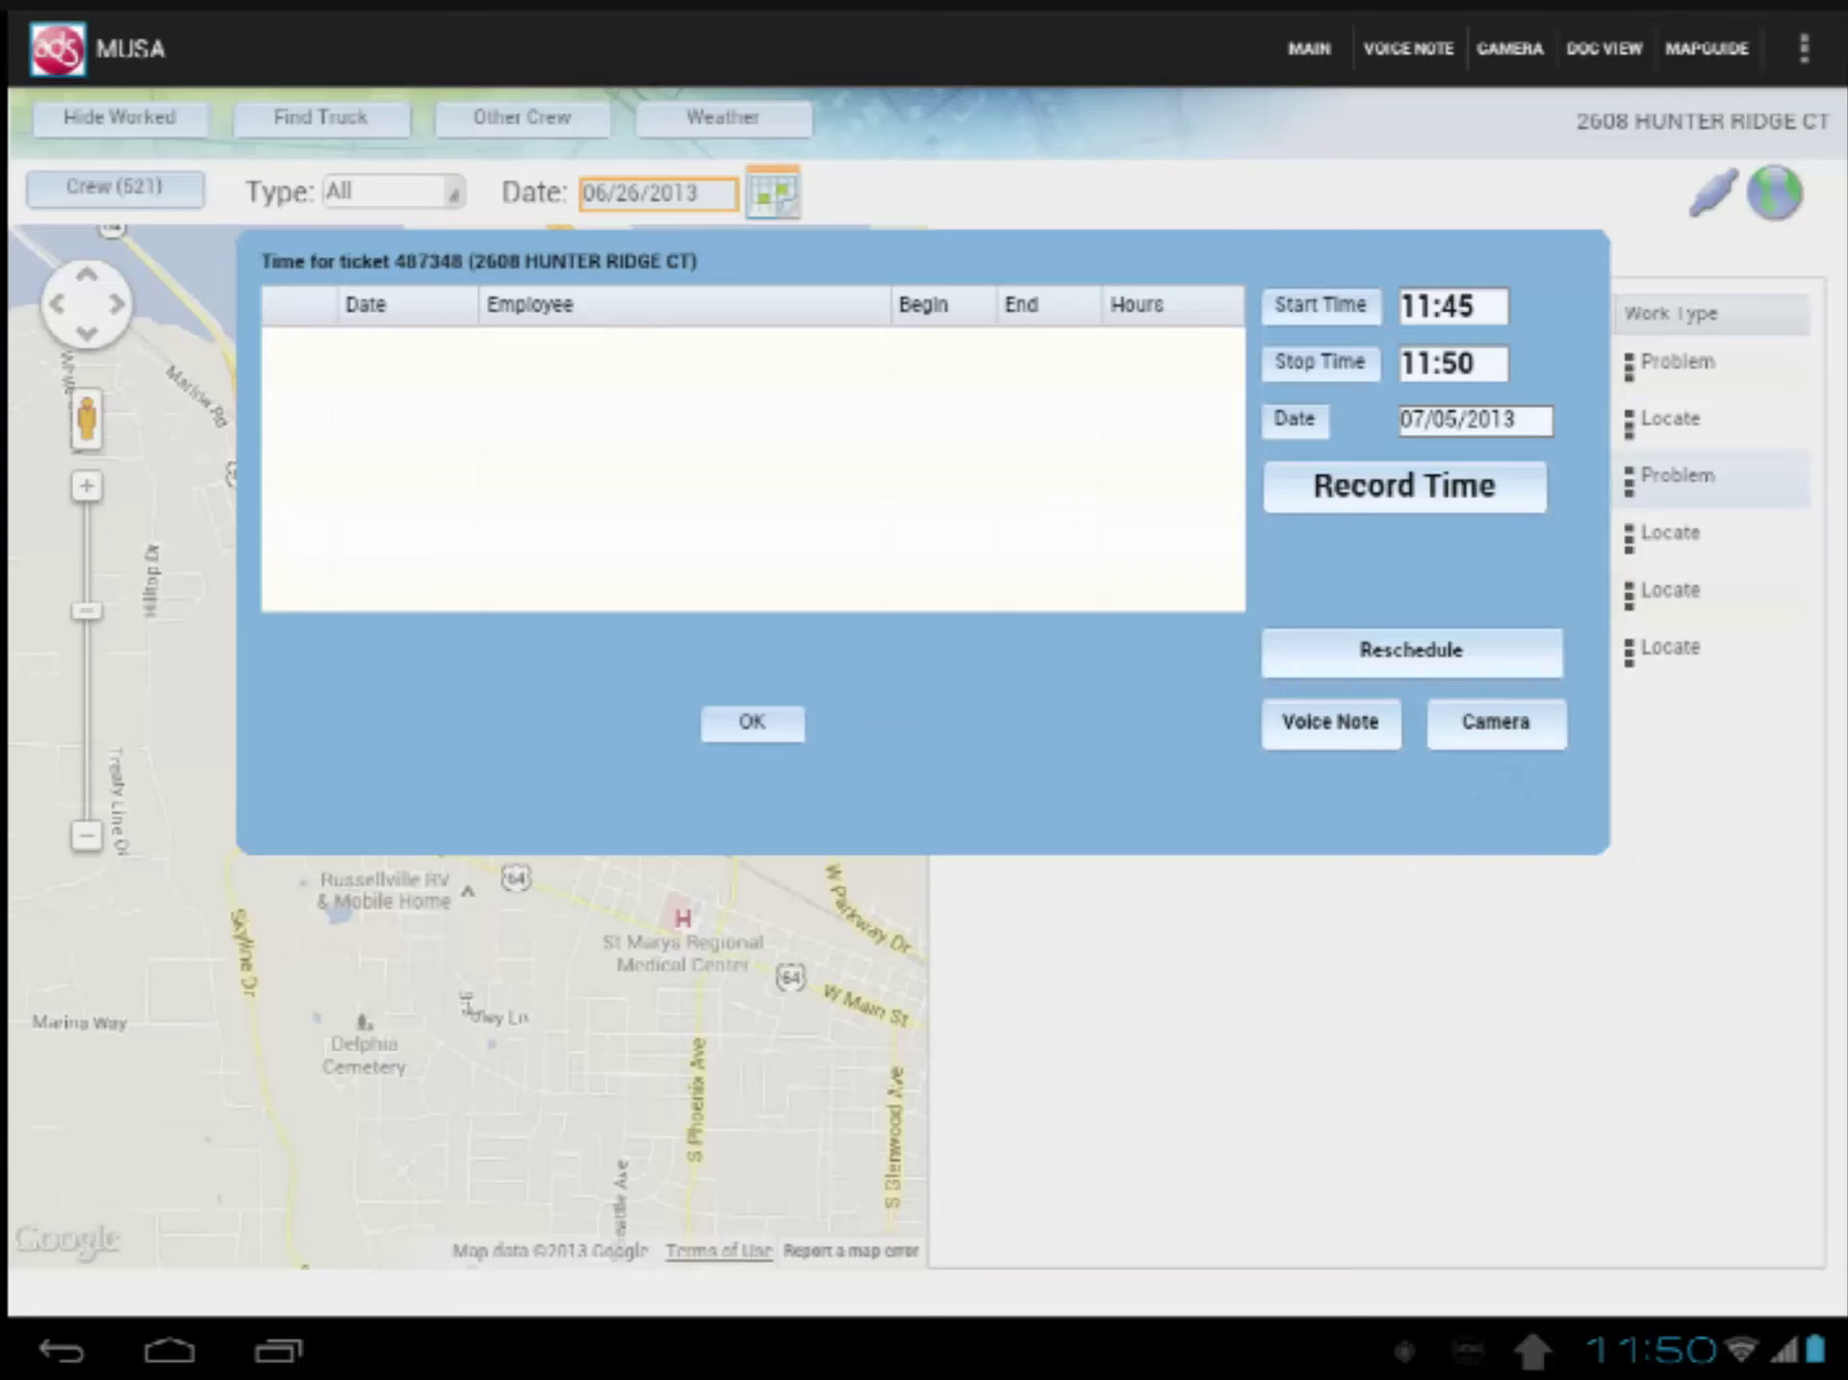
Capture and save a water-meter photo to order 487348, then go back to MAIN.
{"action": "left_click", "coordinate": [1487, 721]}
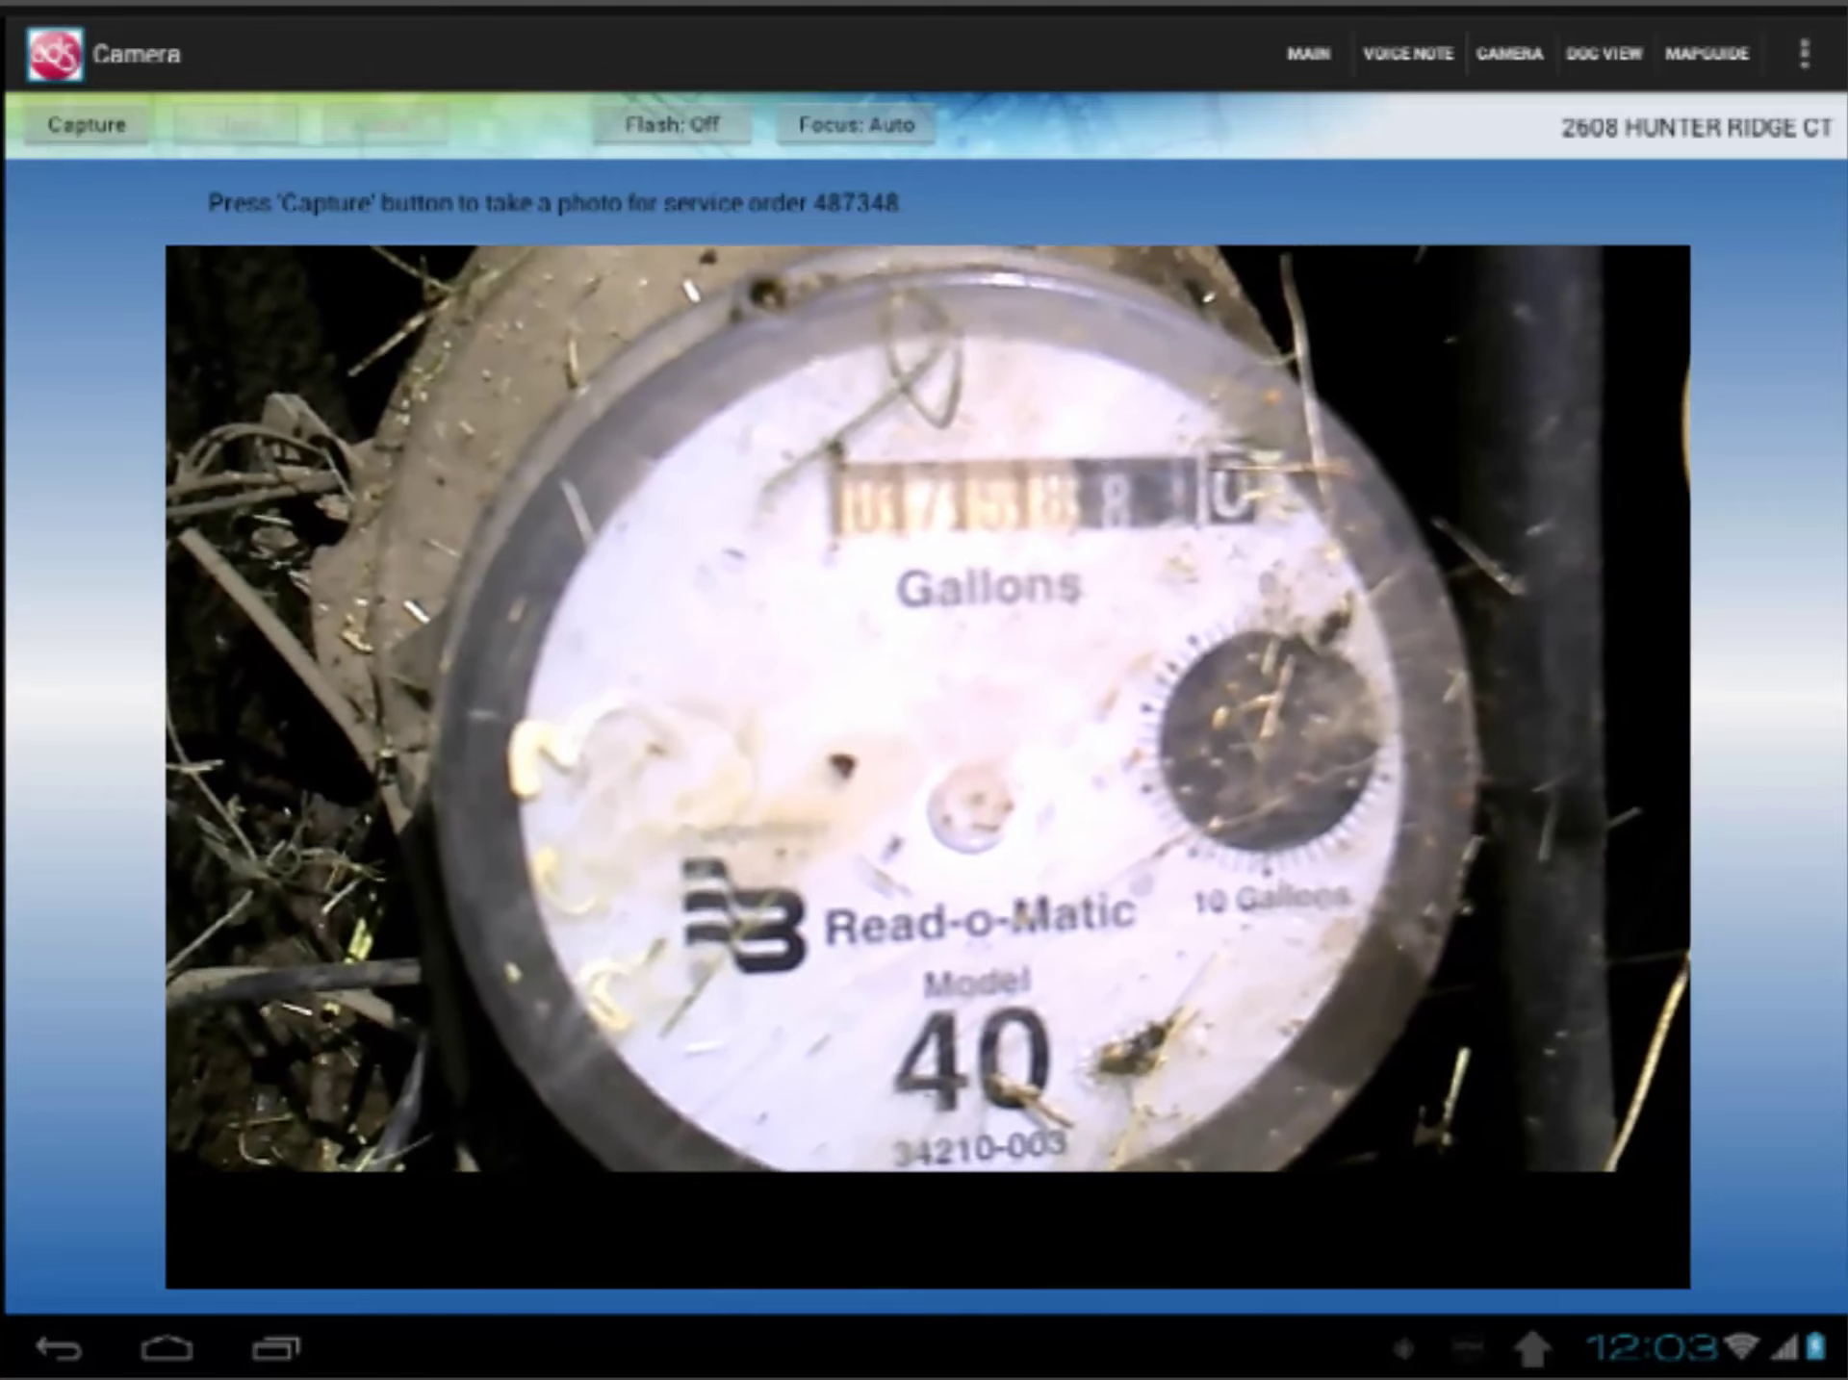
{"action": "left_click", "coordinate": [88, 124]}
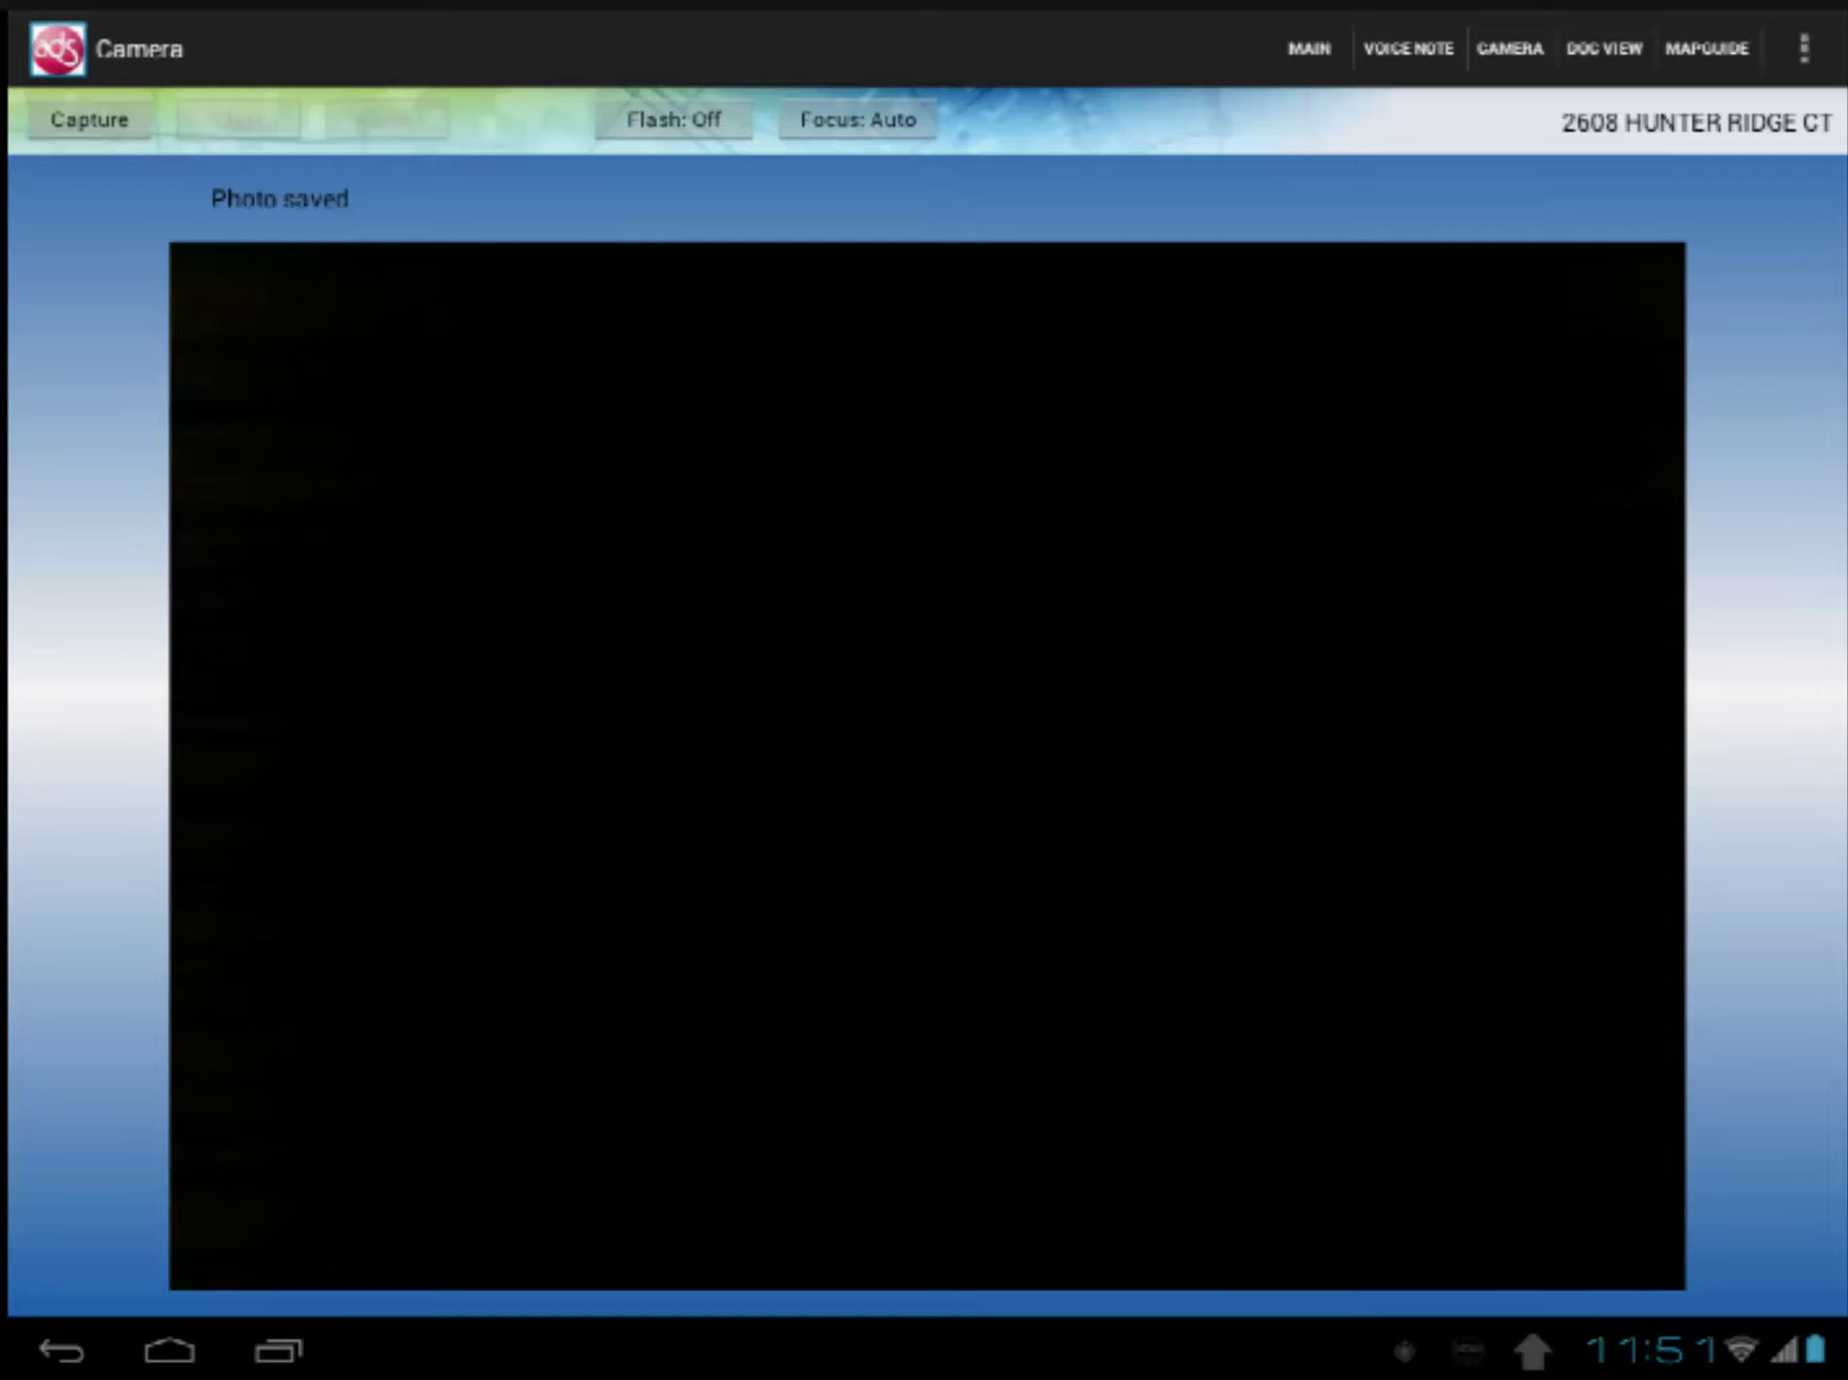
{"action": "left_click", "coordinate": [1308, 48]}
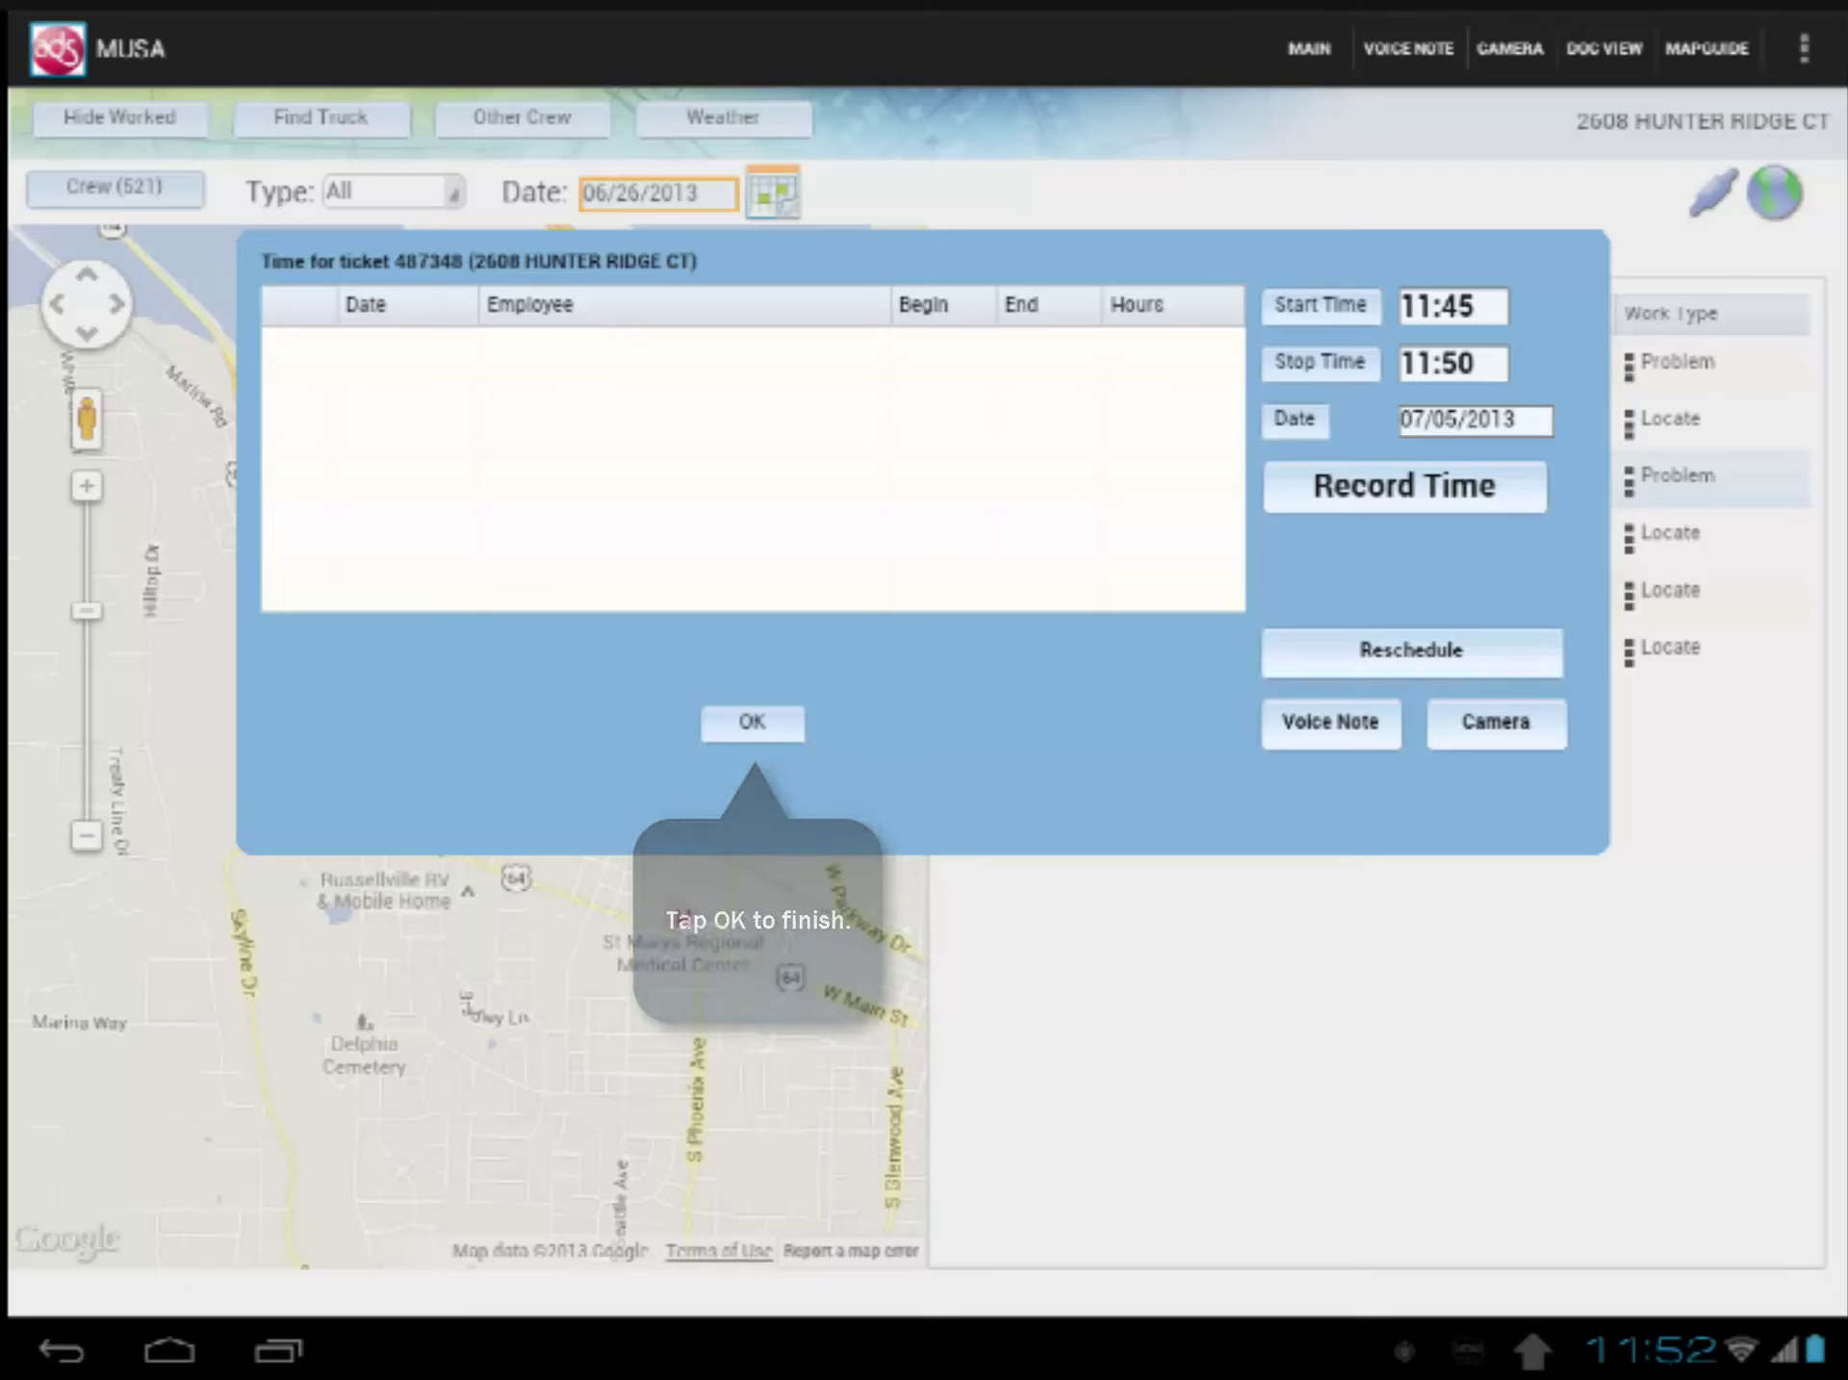
Close the time record, then log in and select the COMPANY NAME book.
{"action": "left_click", "coordinate": [752, 722]}
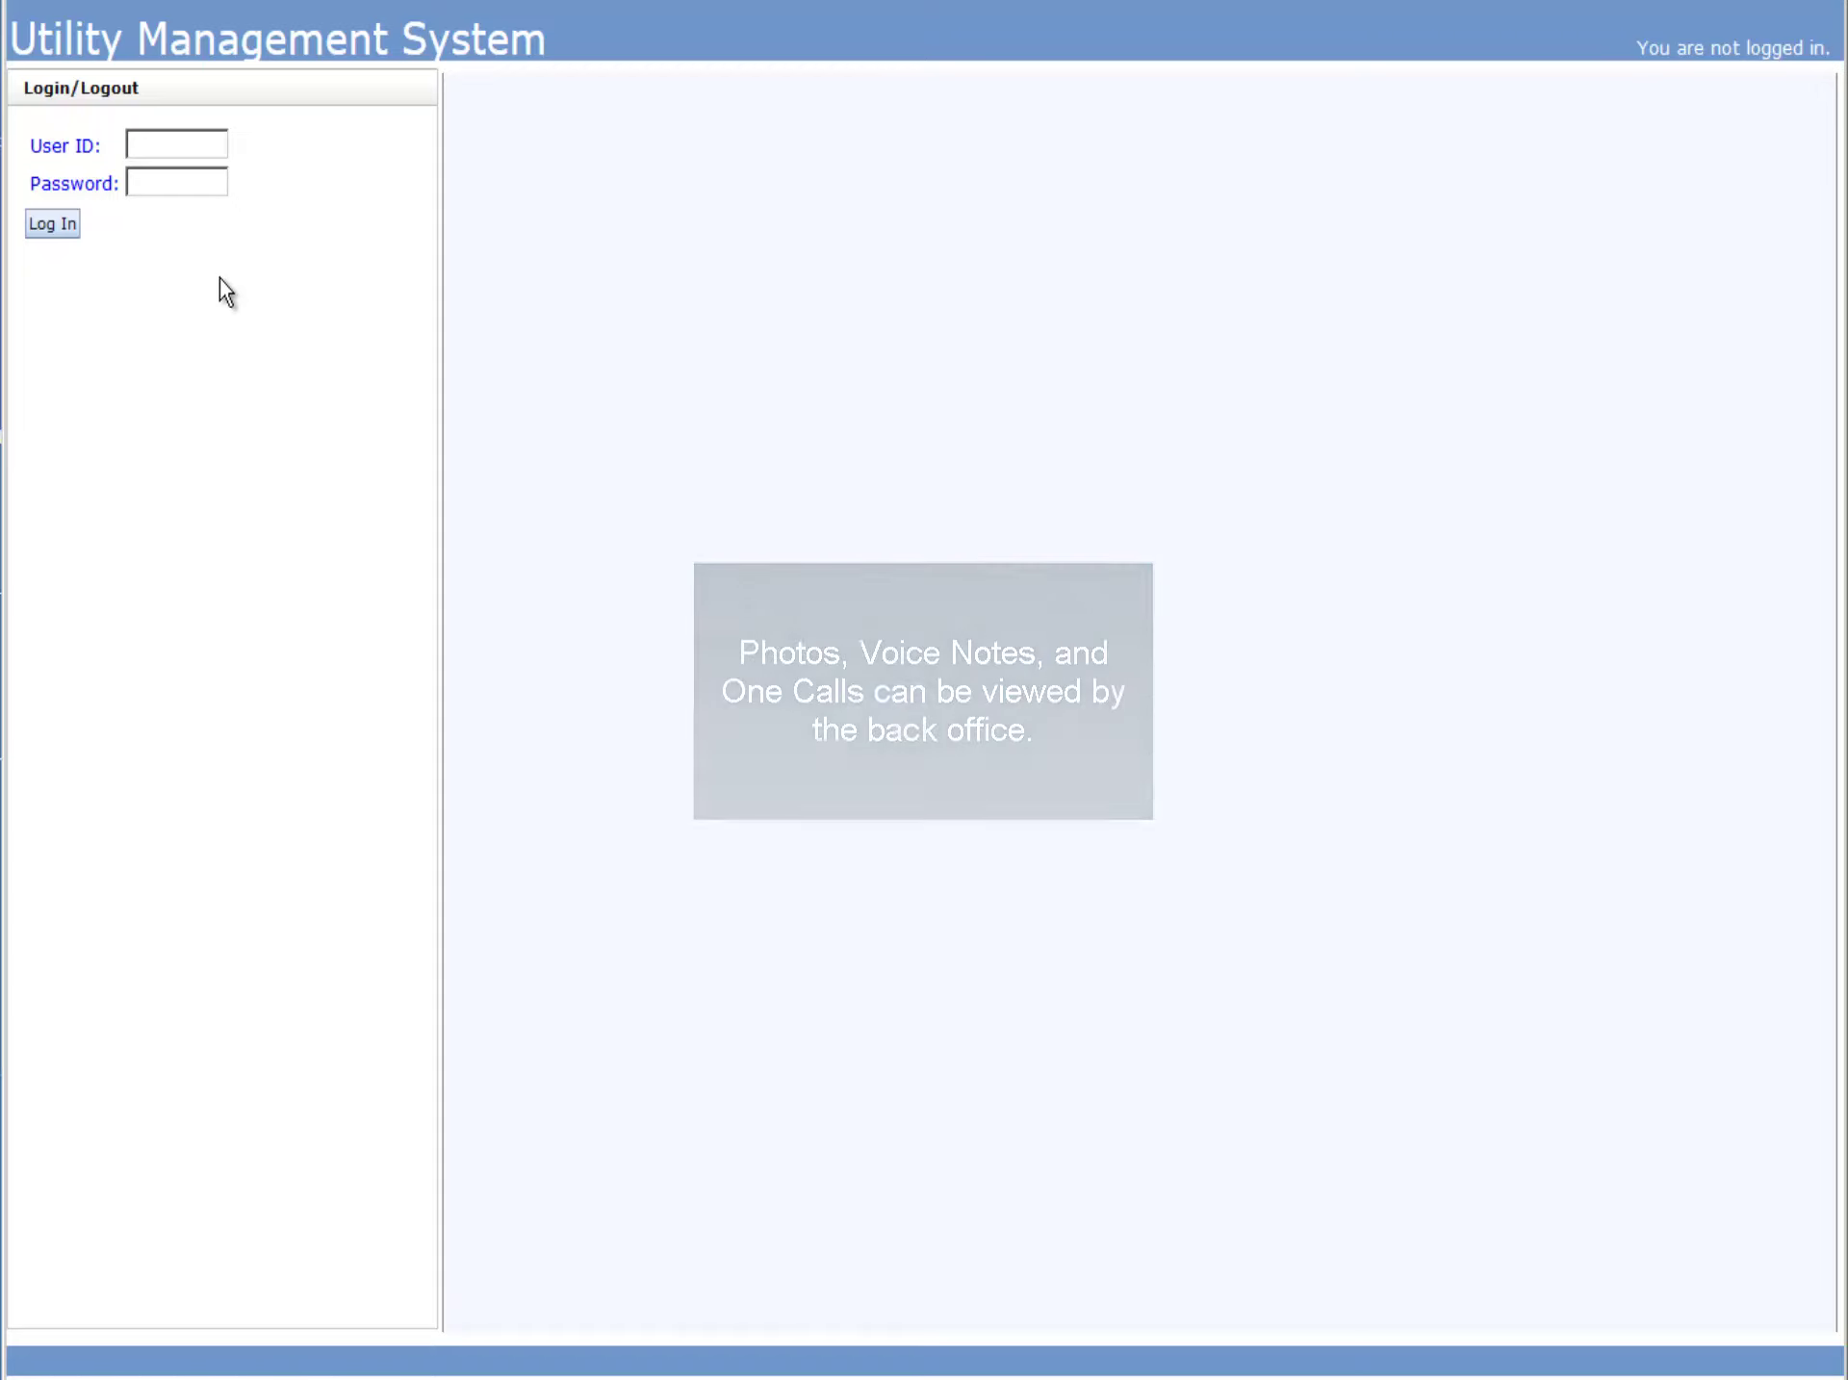
{"action": "left_click", "coordinate": [149, 144]}
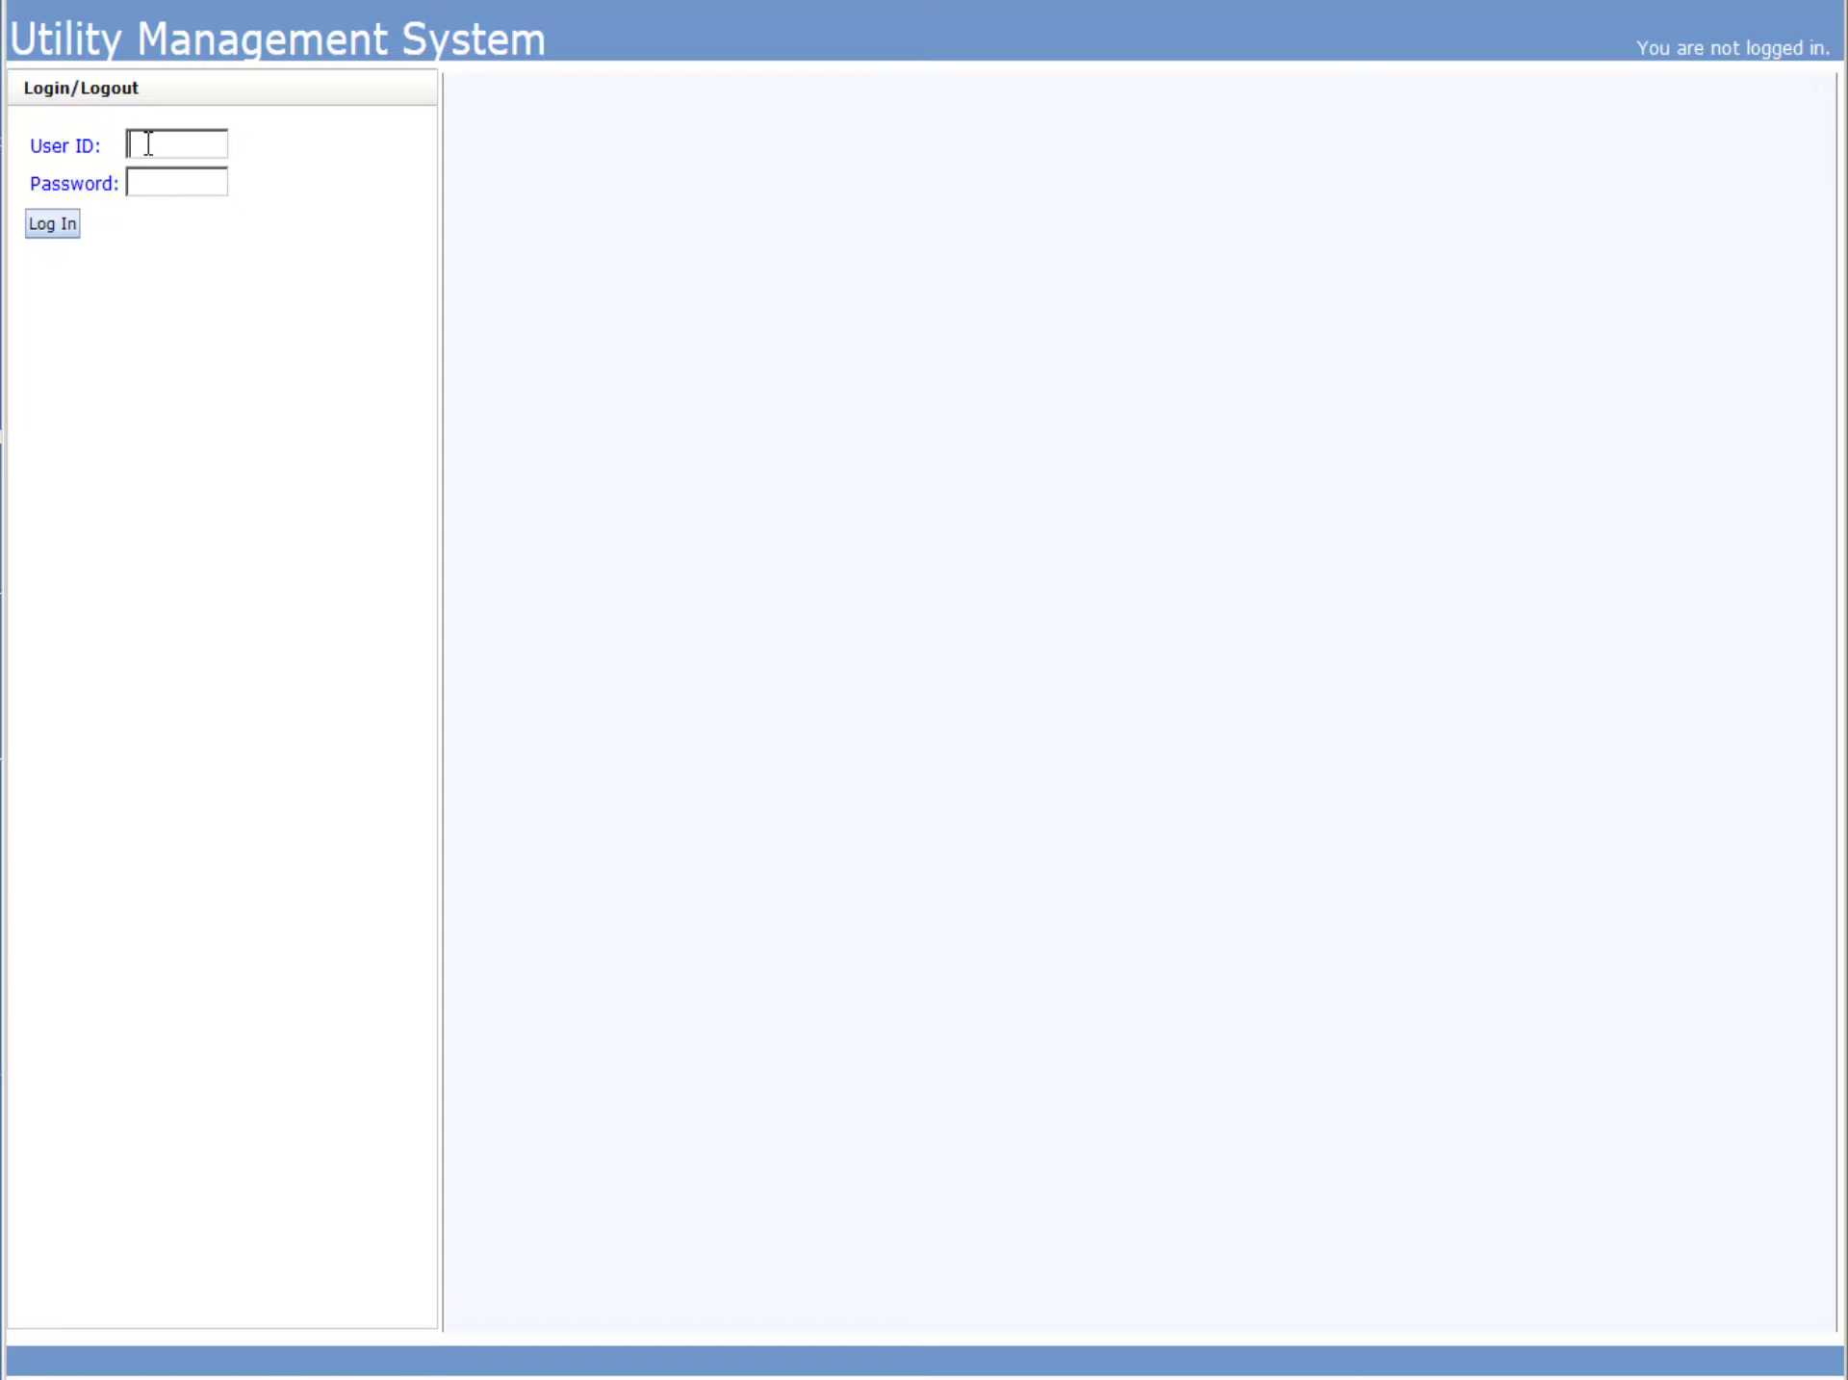
{"action": "key", "text": "Tab"}
{"action": "left_click", "coordinate": [41, 229]}
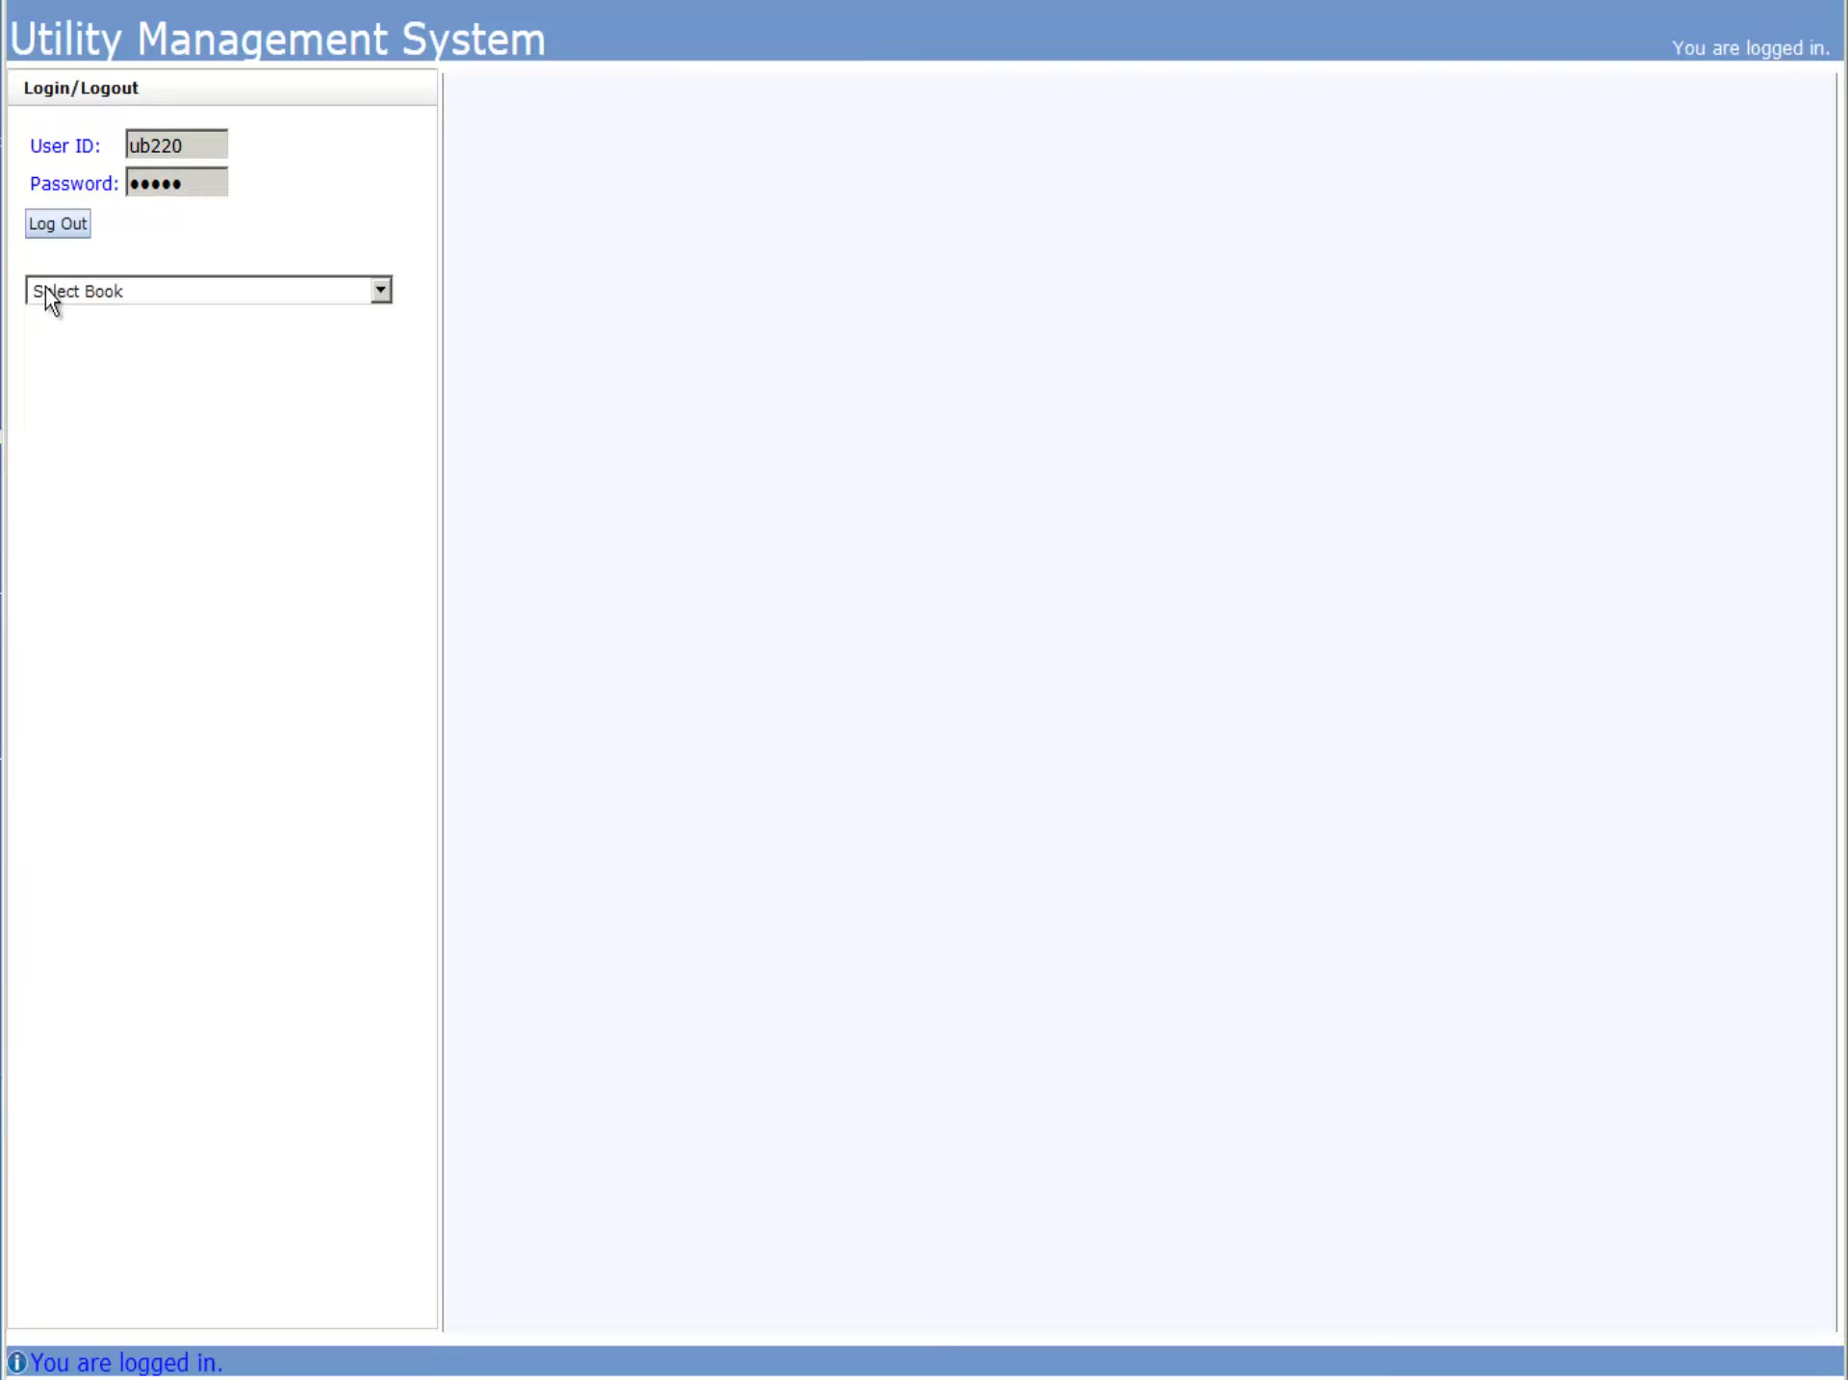
{"action": "left_click", "coordinate": [379, 284]}
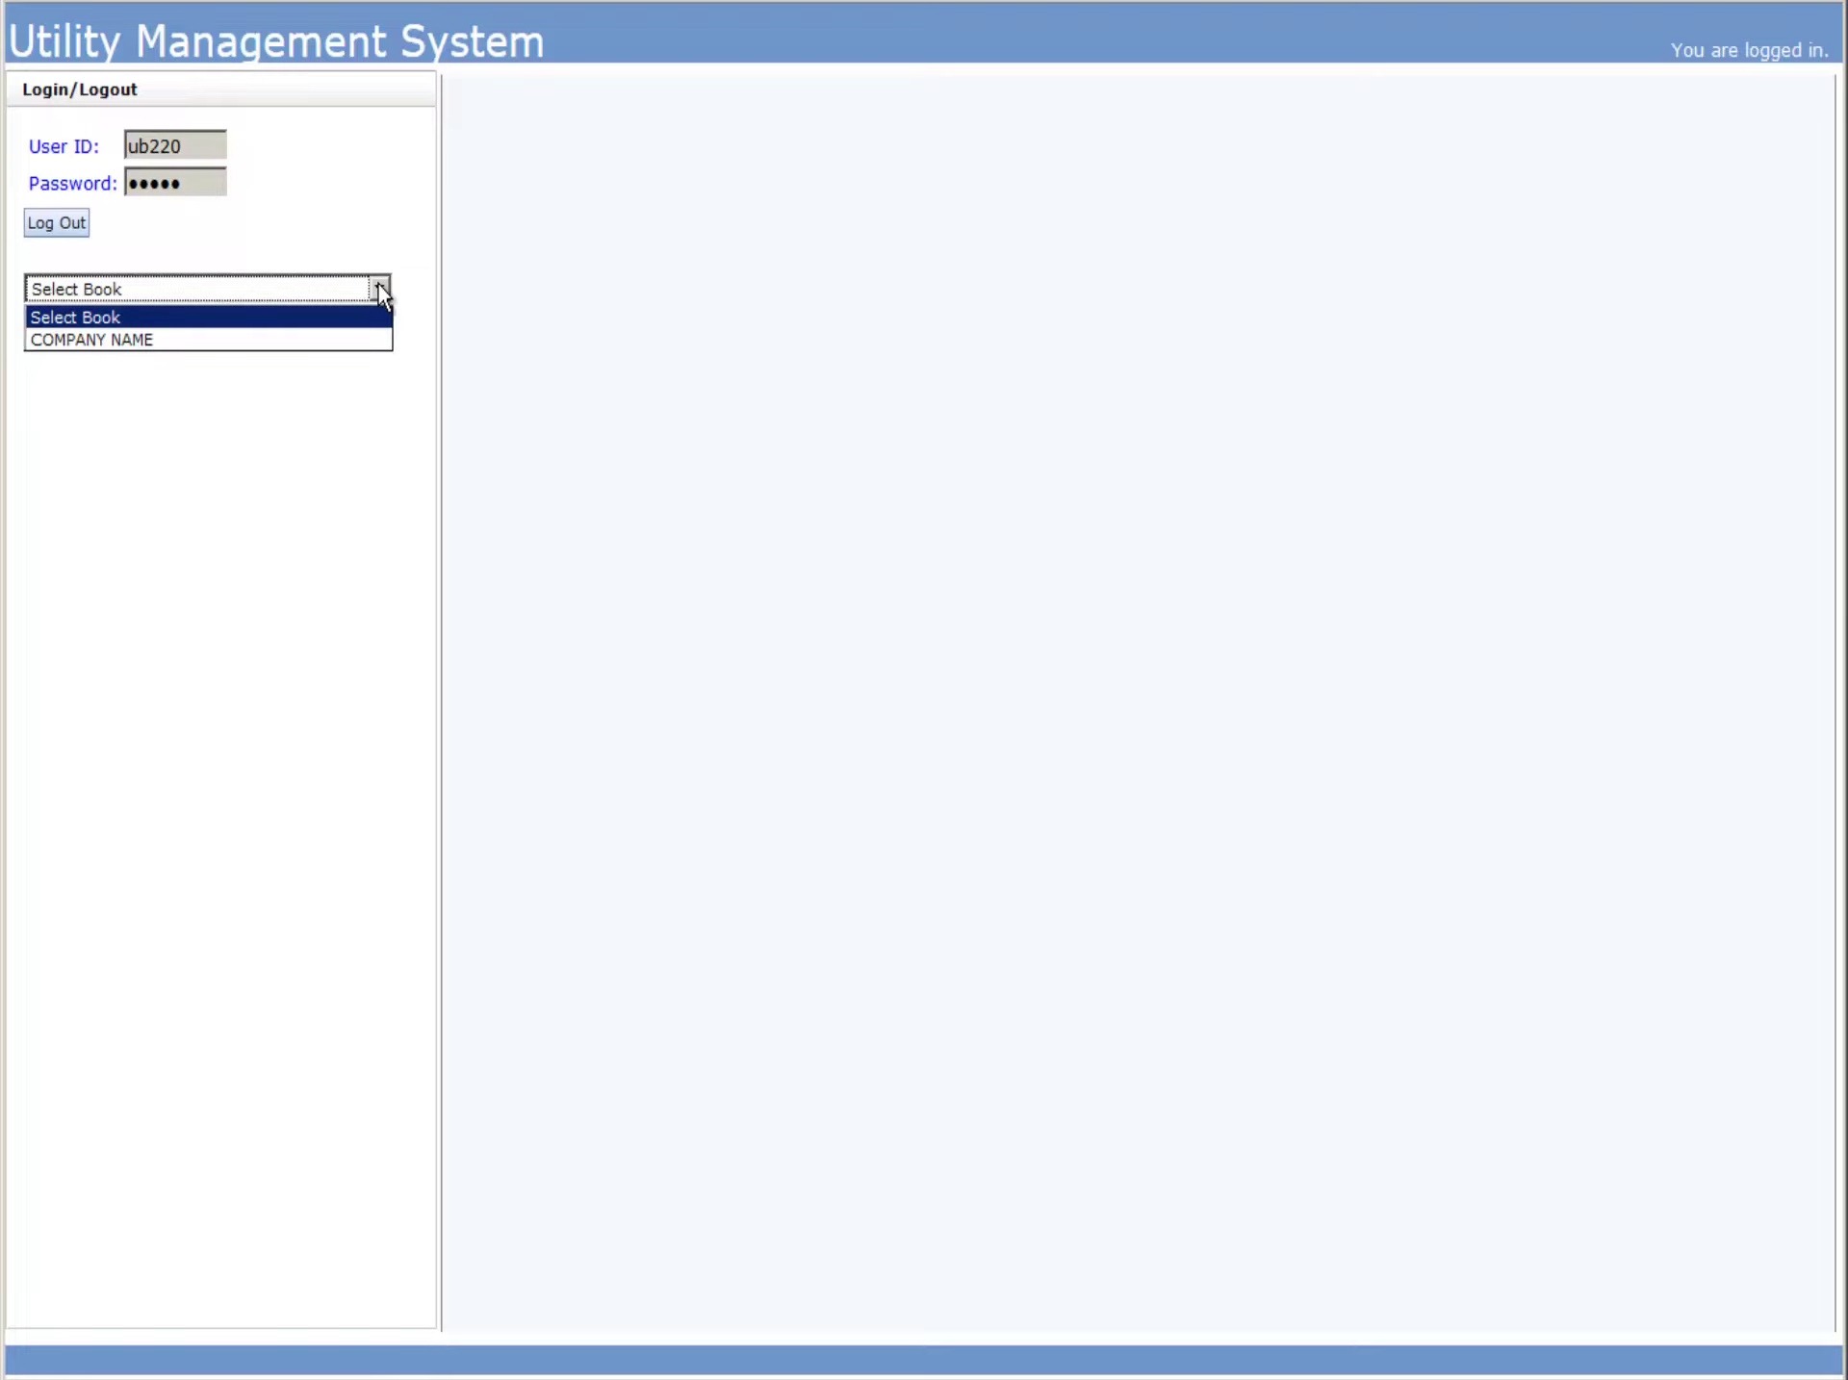
{"action": "left_click", "coordinate": [110, 339]}
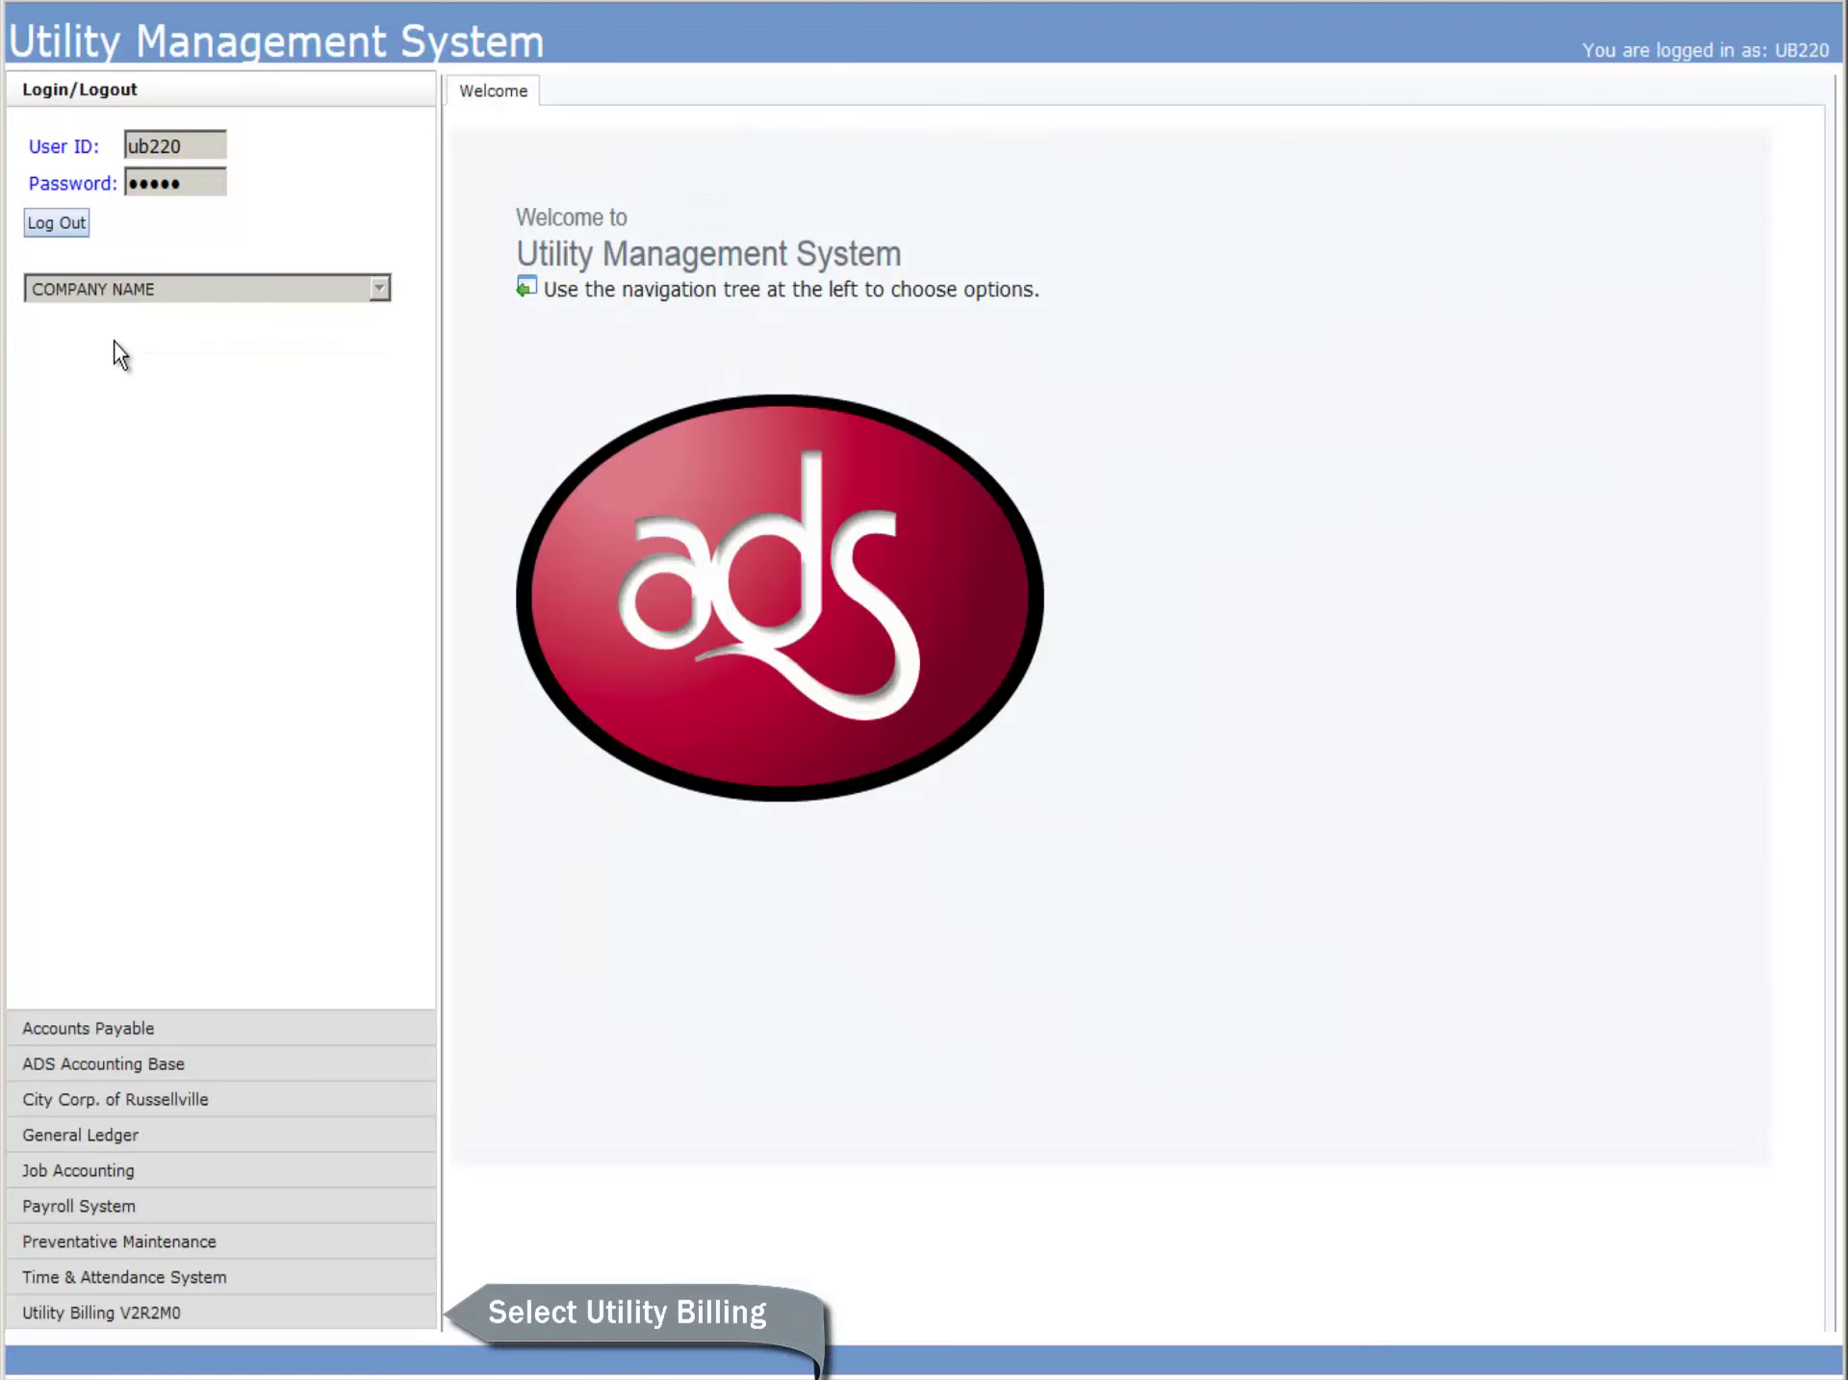
Open Search RASi Archive under Utility Billing V2R2M0 with the date set to 01/01/2013.
{"action": "left_click", "coordinate": [114, 1306]}
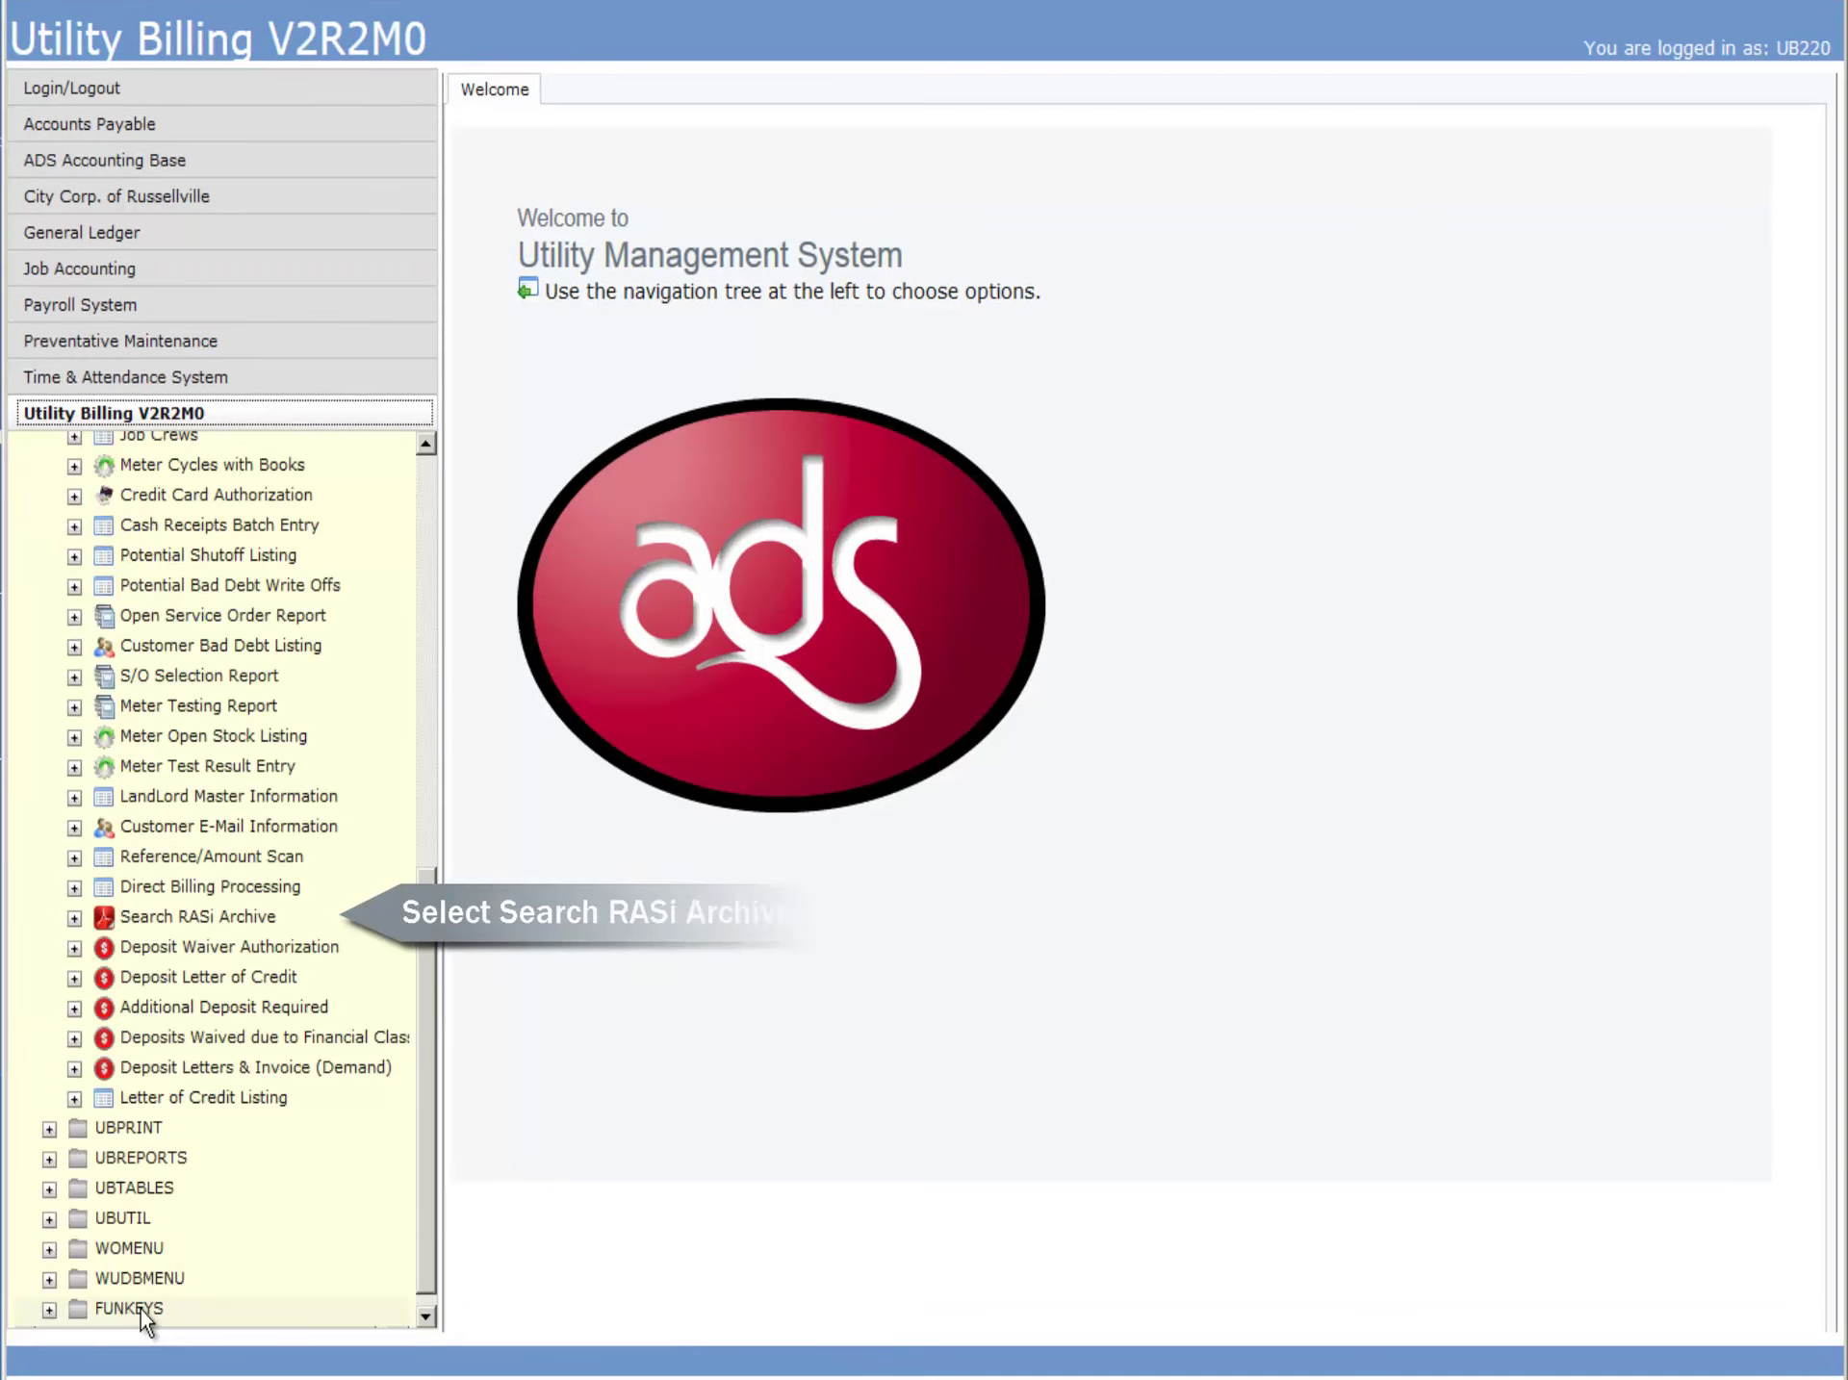
{"action": "left_click", "coordinate": [179, 918]}
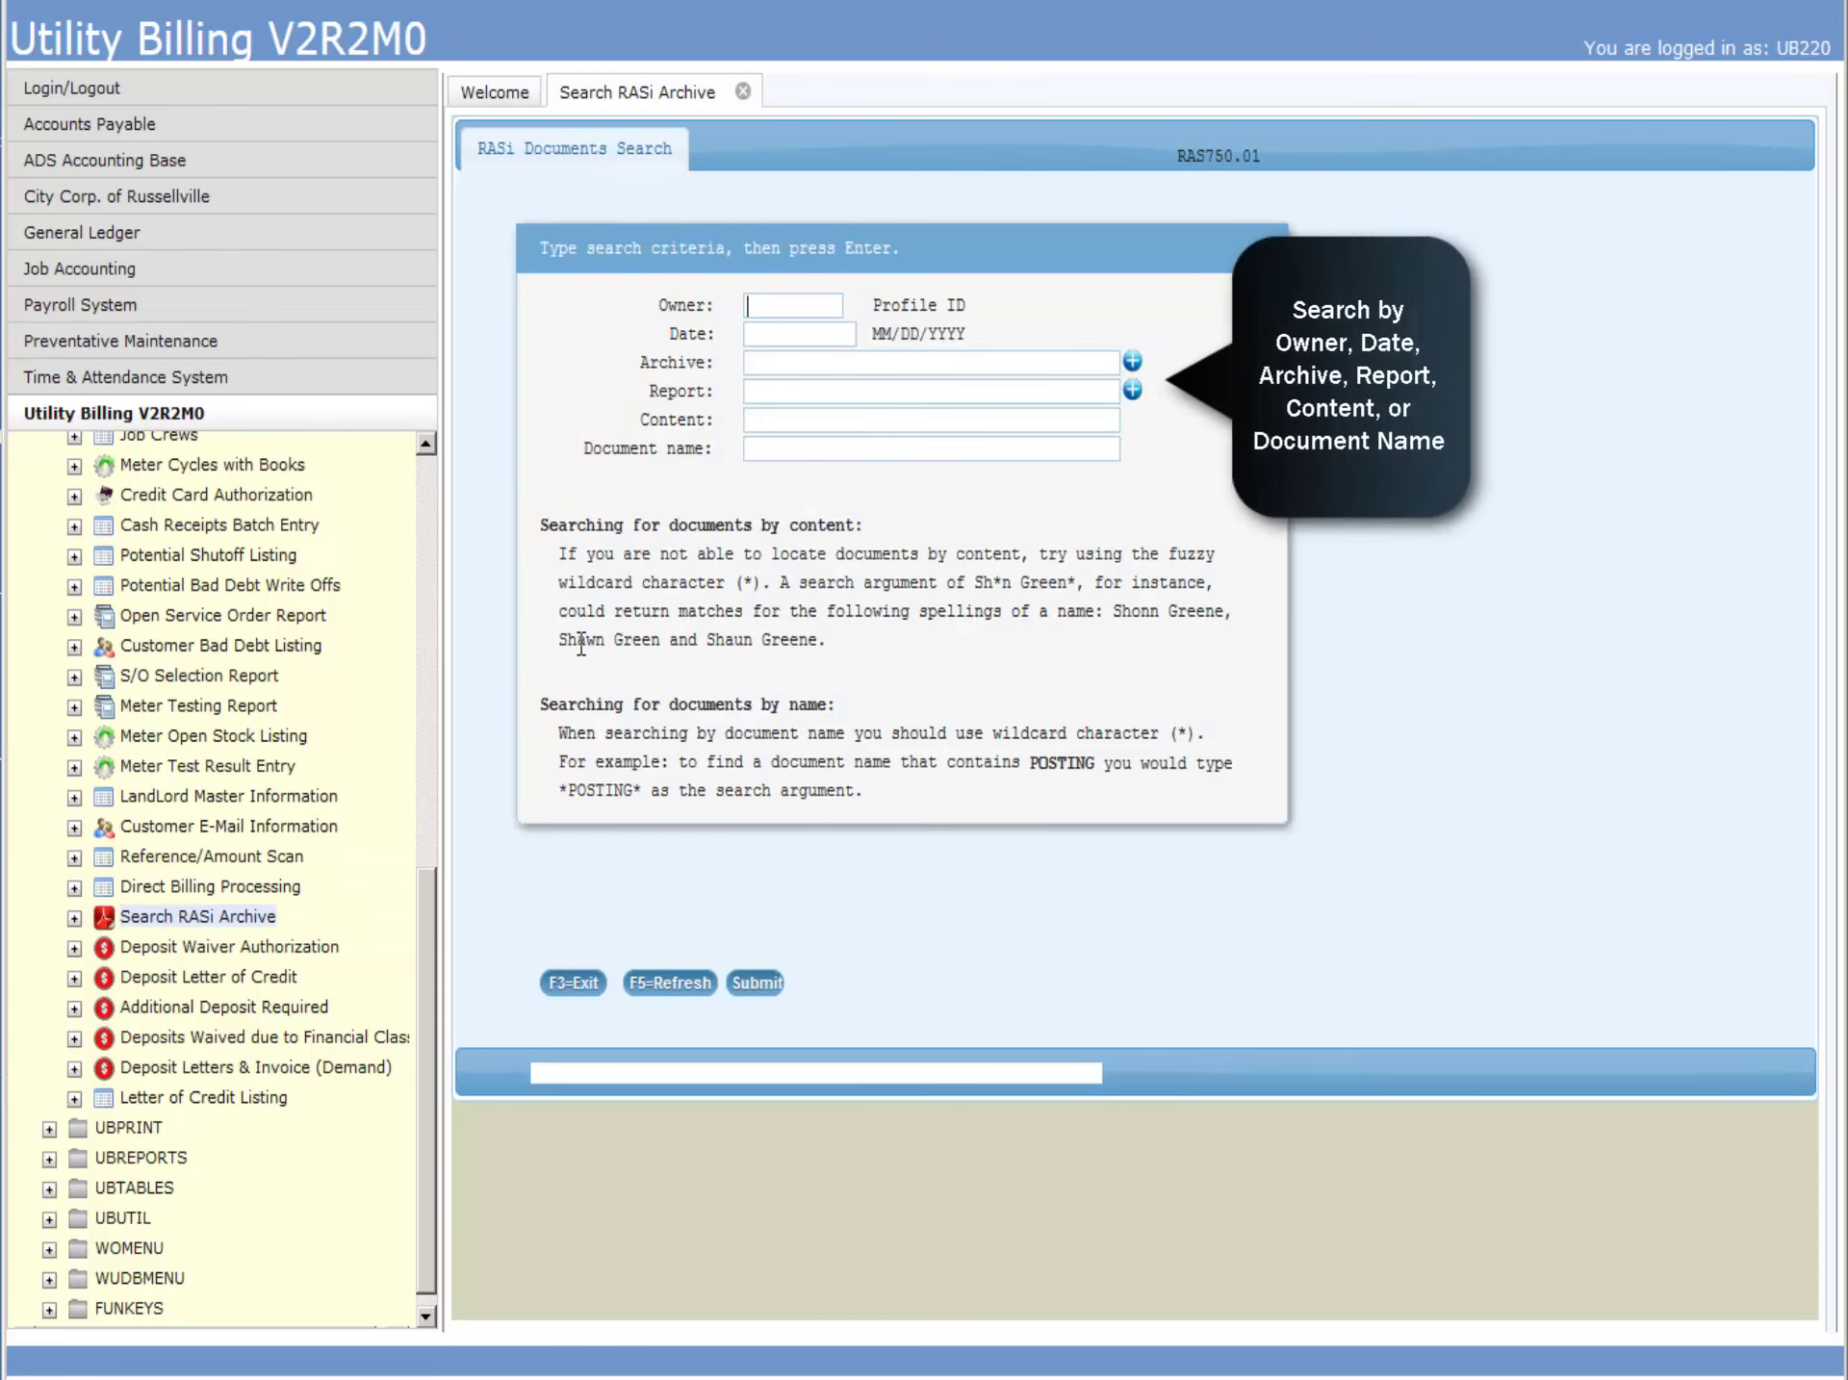
{"action": "left_click", "coordinate": [765, 332]}
{"action": "left_click", "coordinate": [762, 378]}
{"action": "left_click", "coordinate": [764, 377]}
{"action": "left_click", "coordinate": [764, 377]}
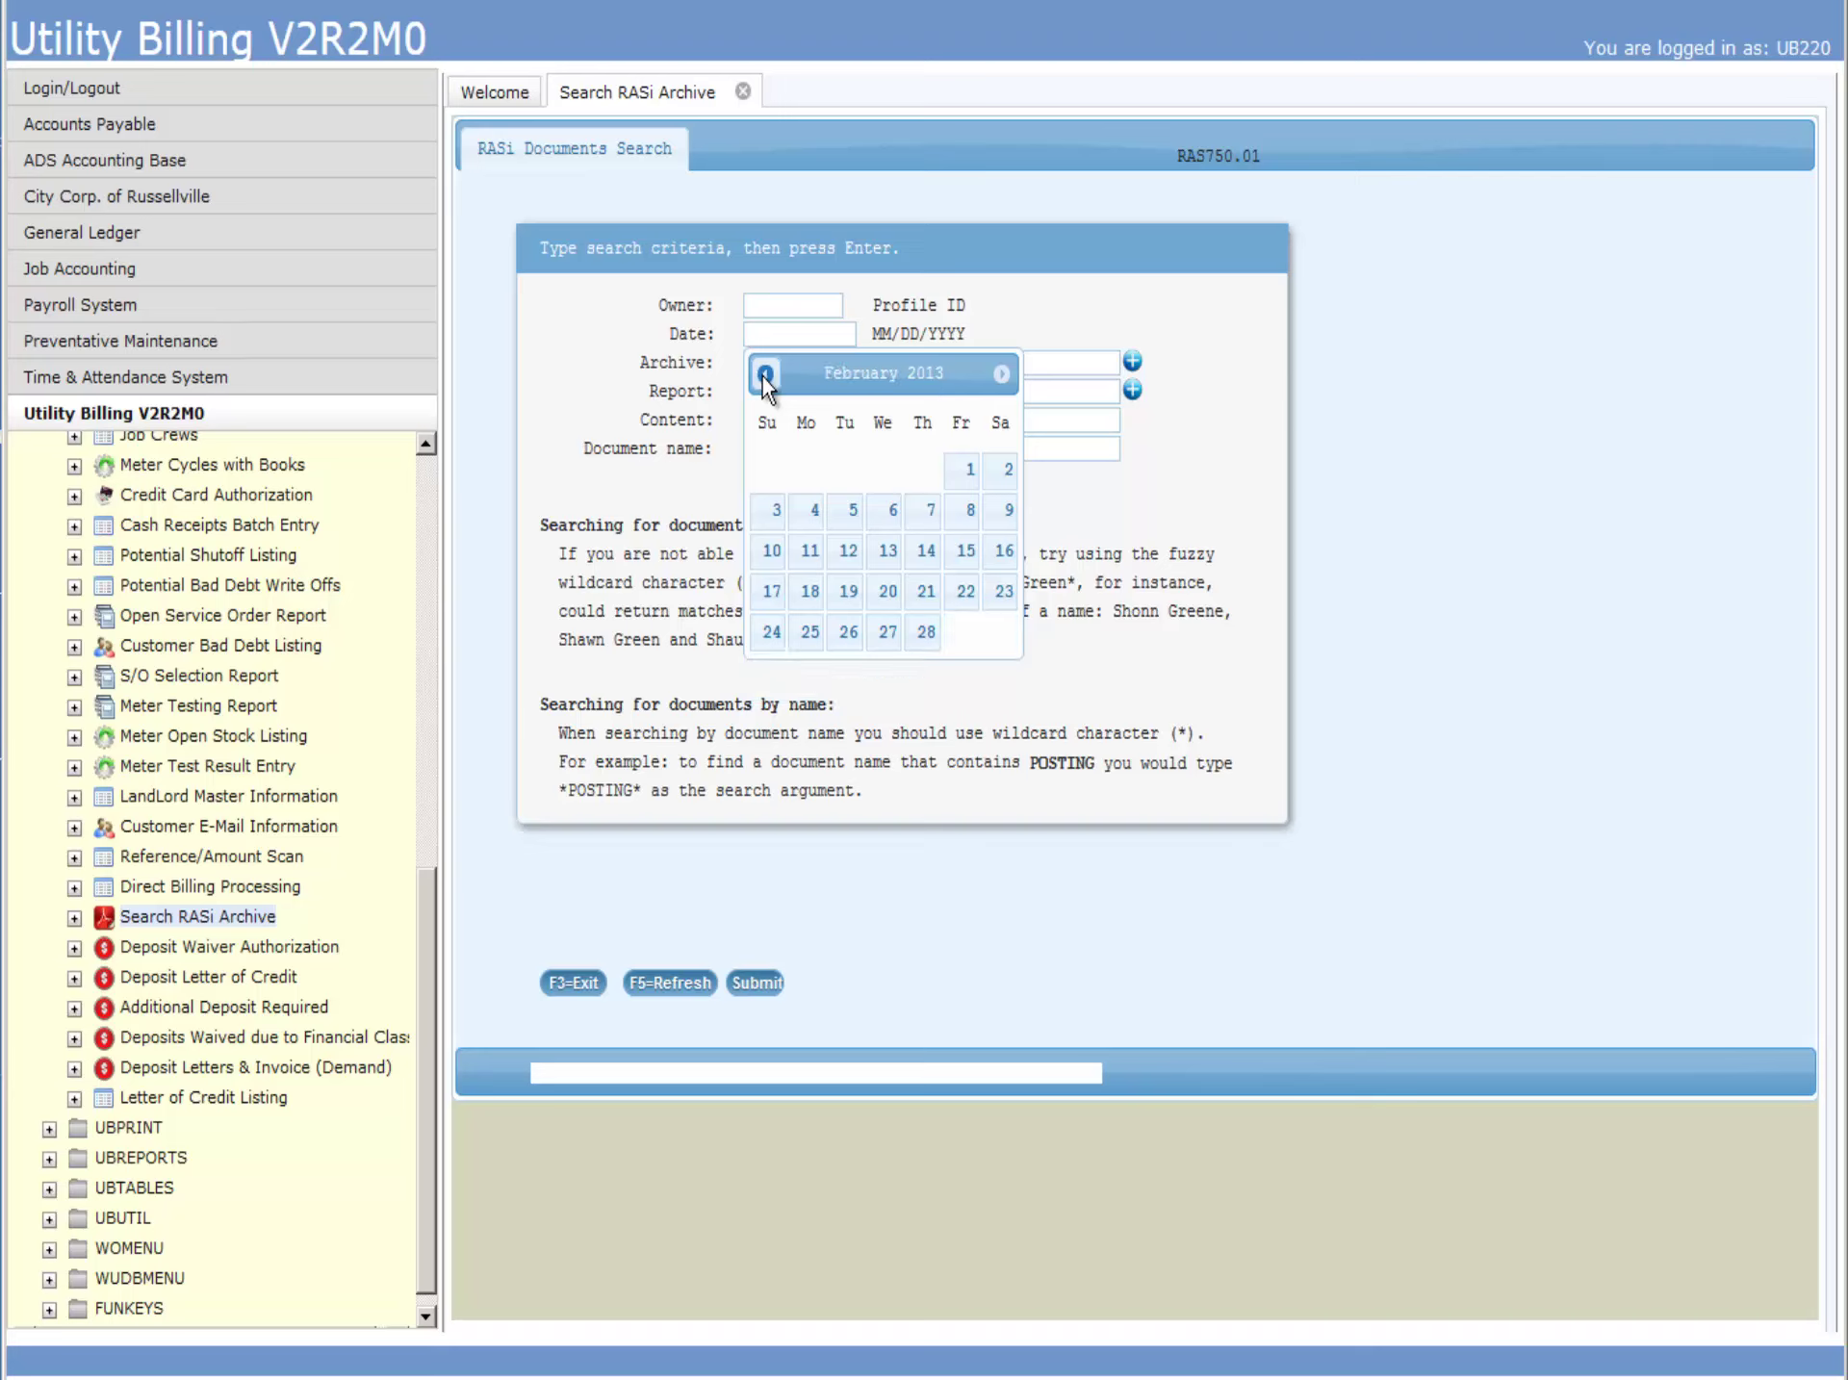
{"action": "left_click", "coordinate": [762, 377]}
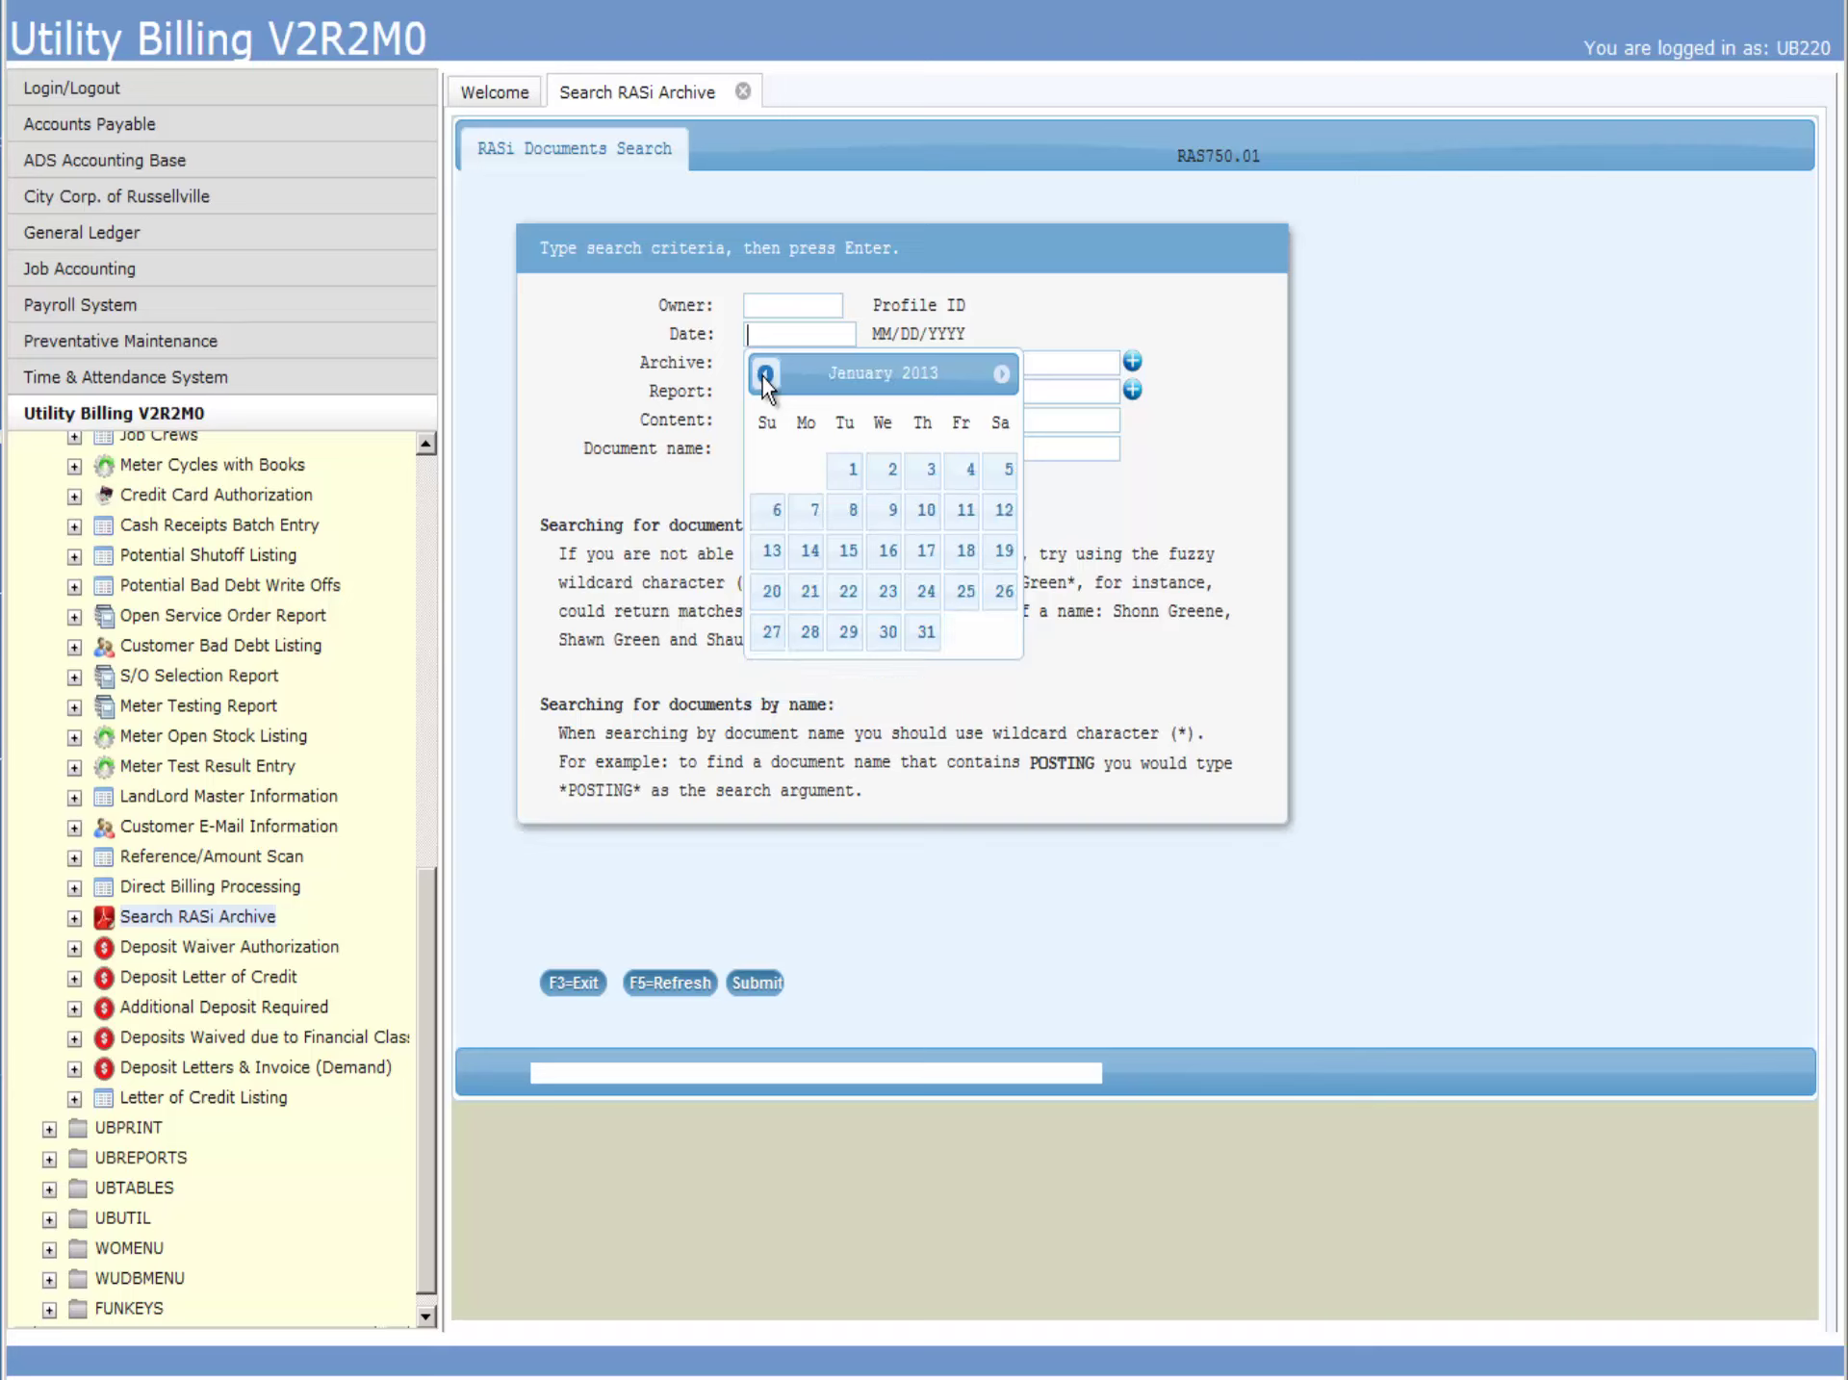
{"action": "left_click", "coordinate": [845, 473]}
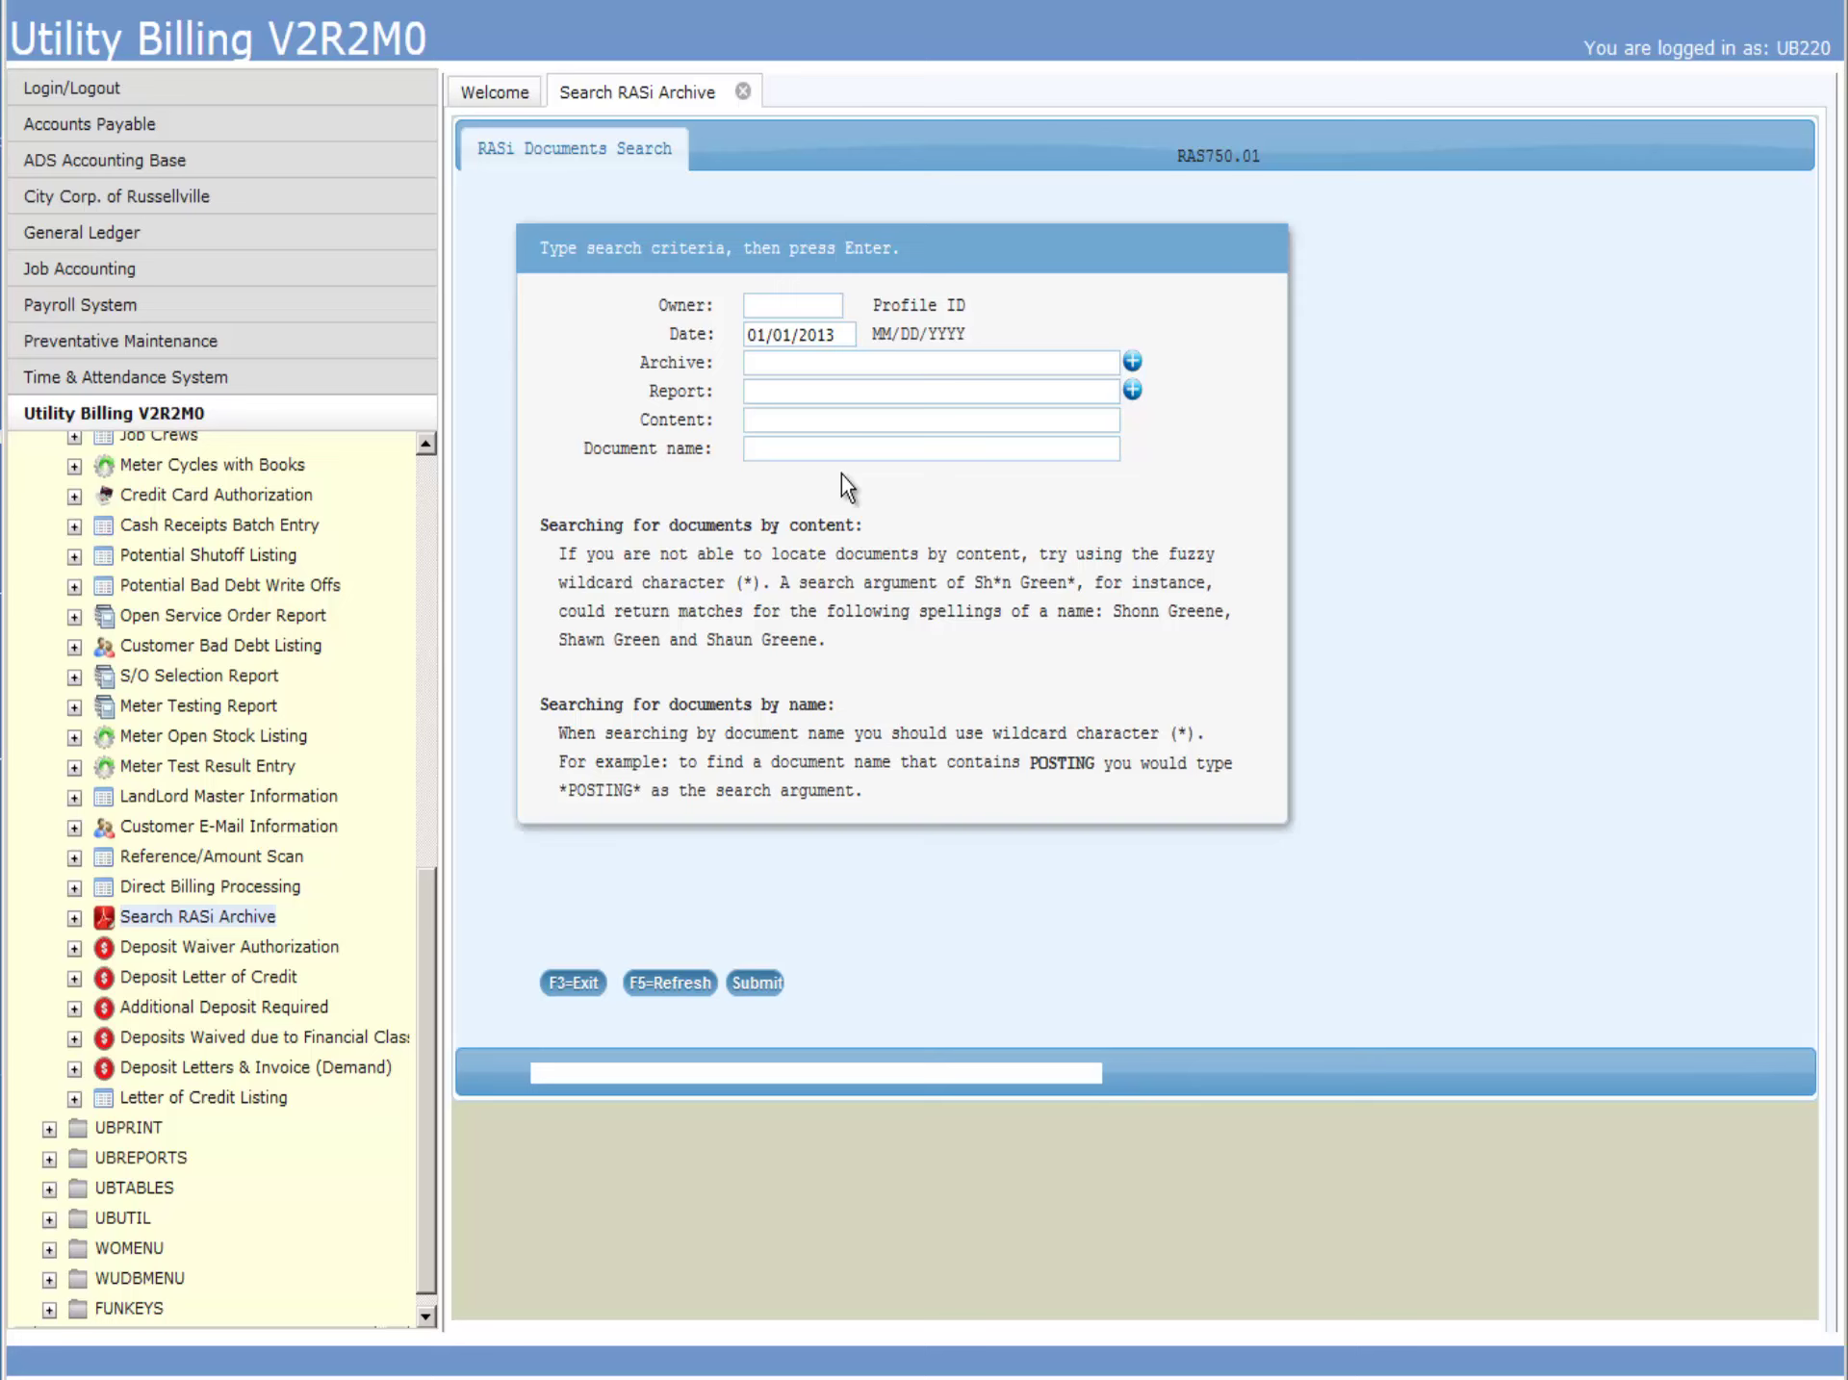
Run the archive search, then play, replay and close voice note 487129_288587.mp3.
{"action": "left_click", "coordinate": [754, 984]}
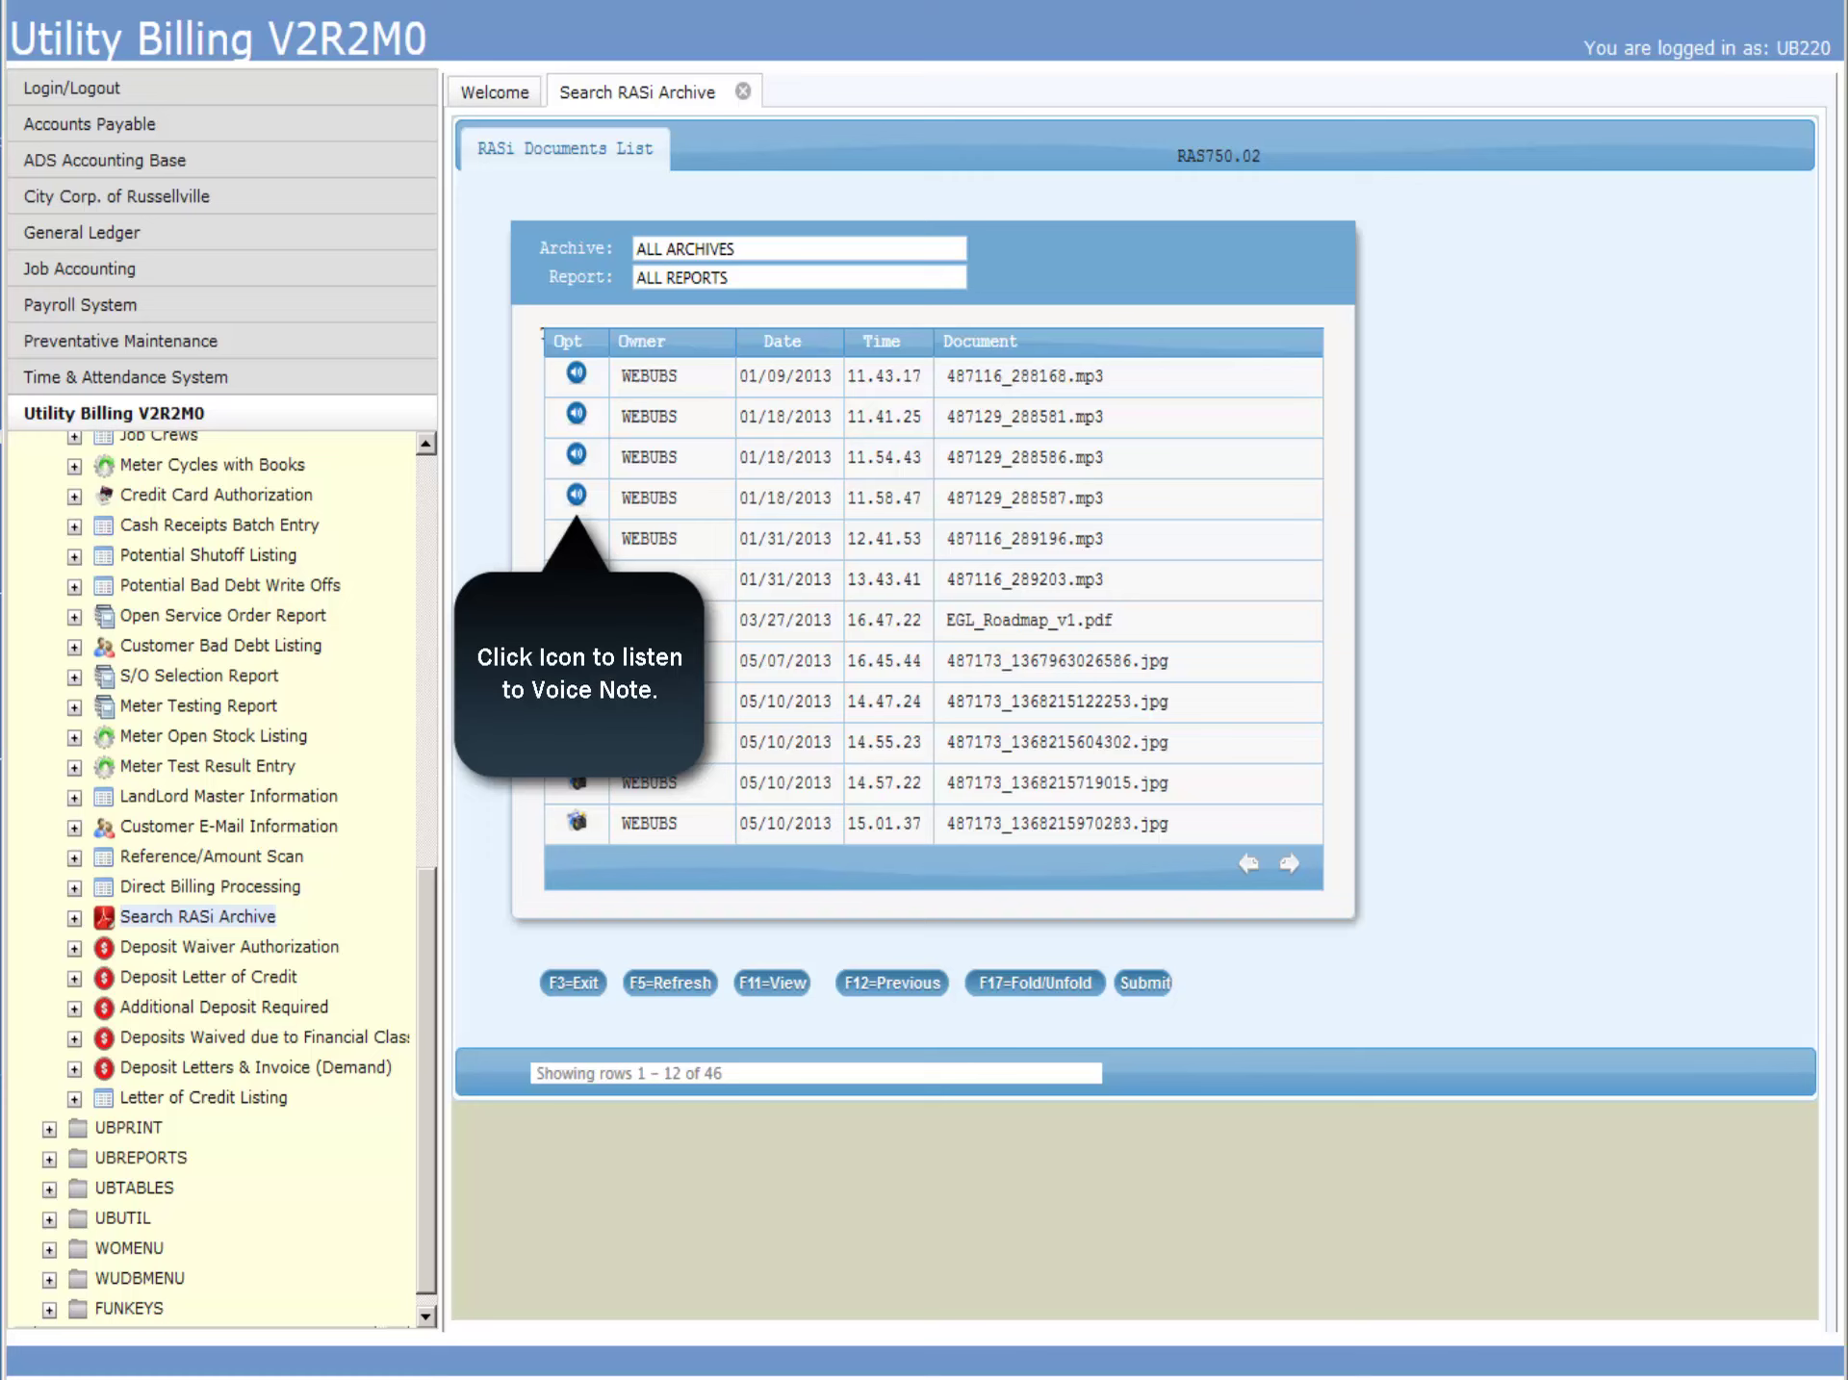
{"action": "left_click", "coordinate": [575, 499]}
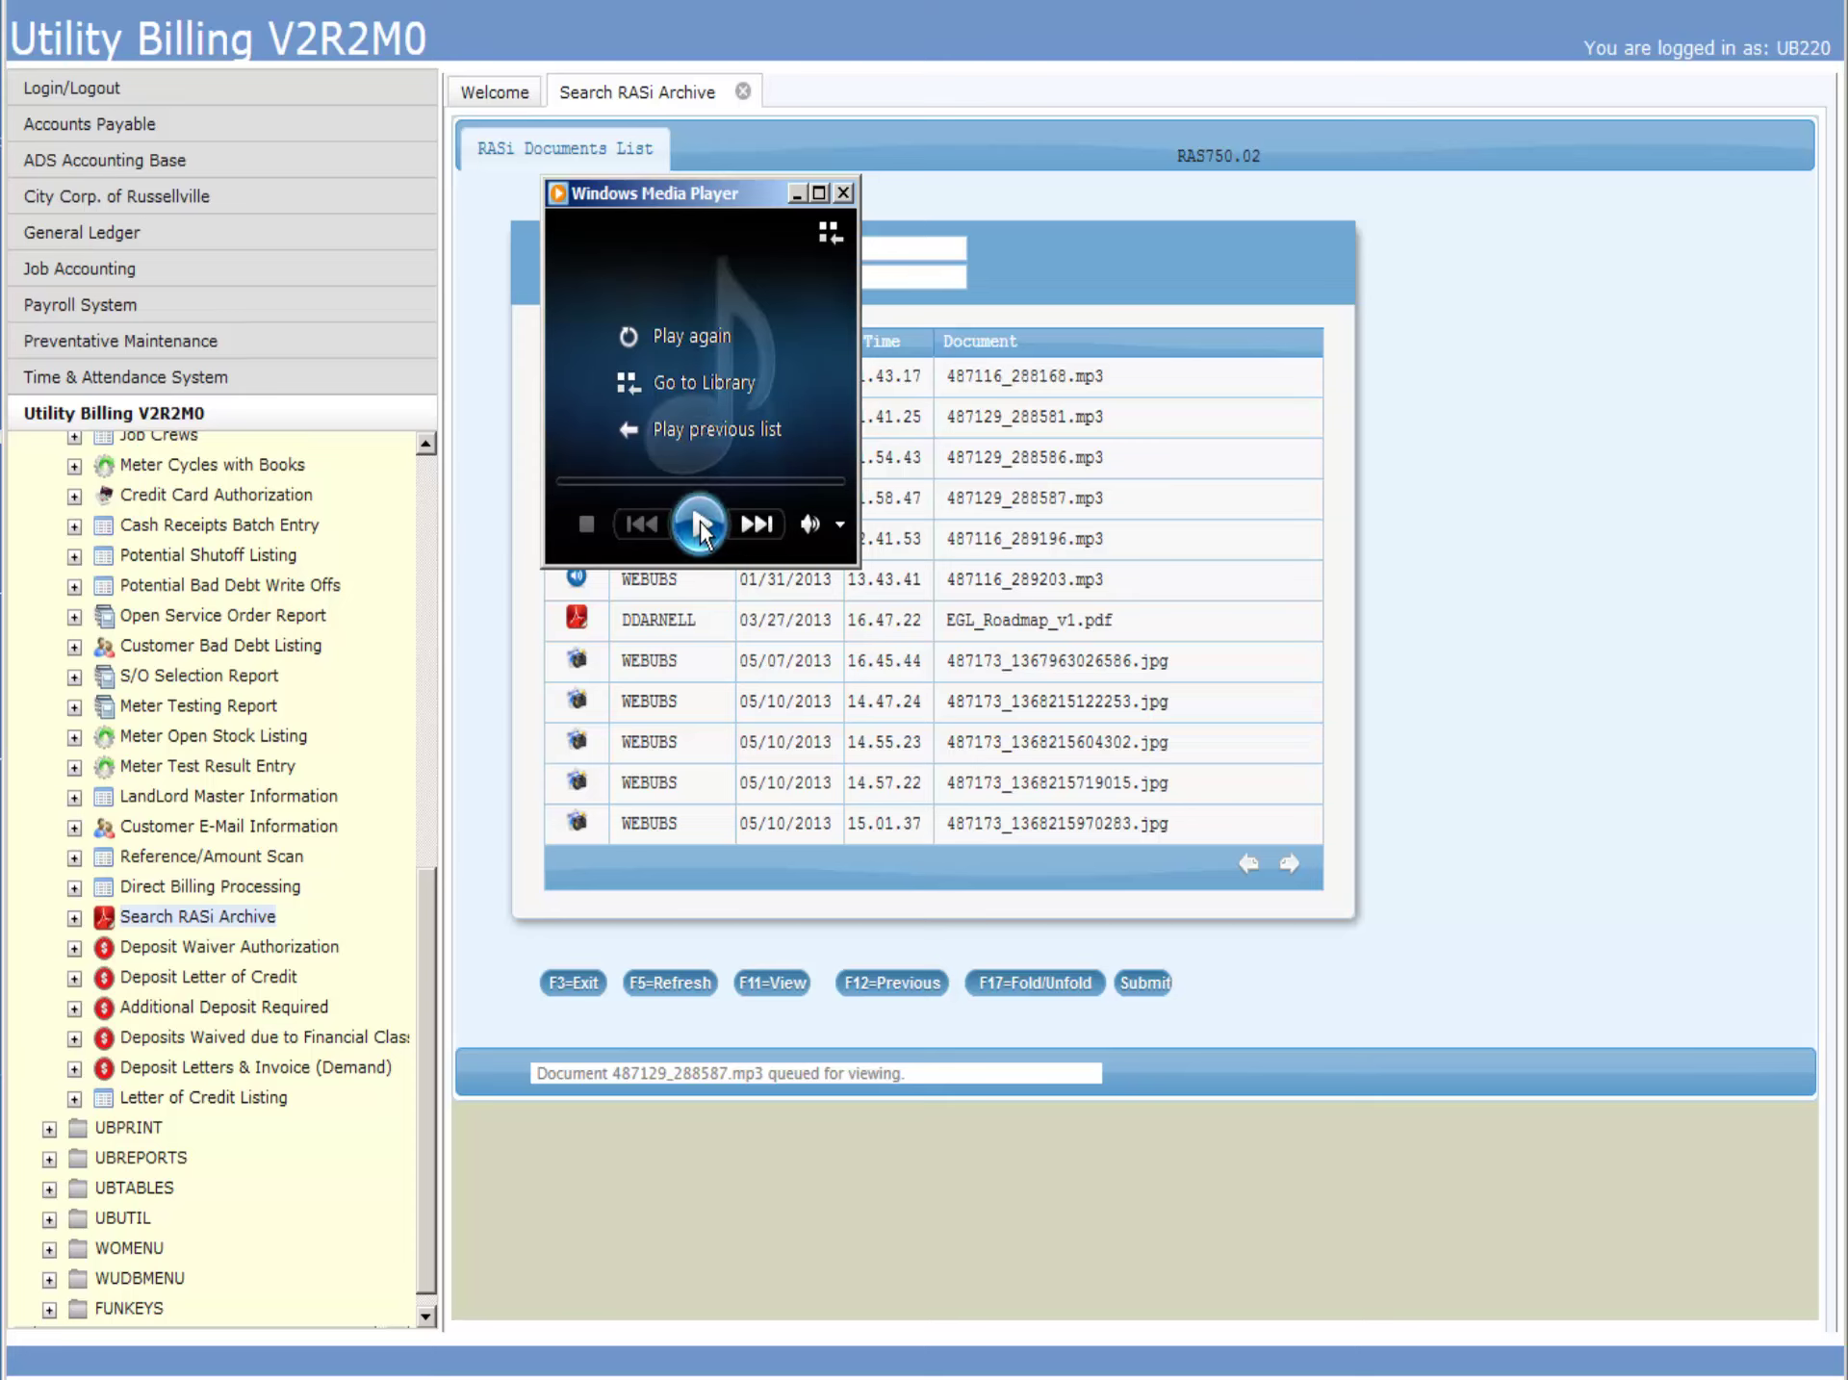
{"action": "left_click", "coordinate": [701, 523]}
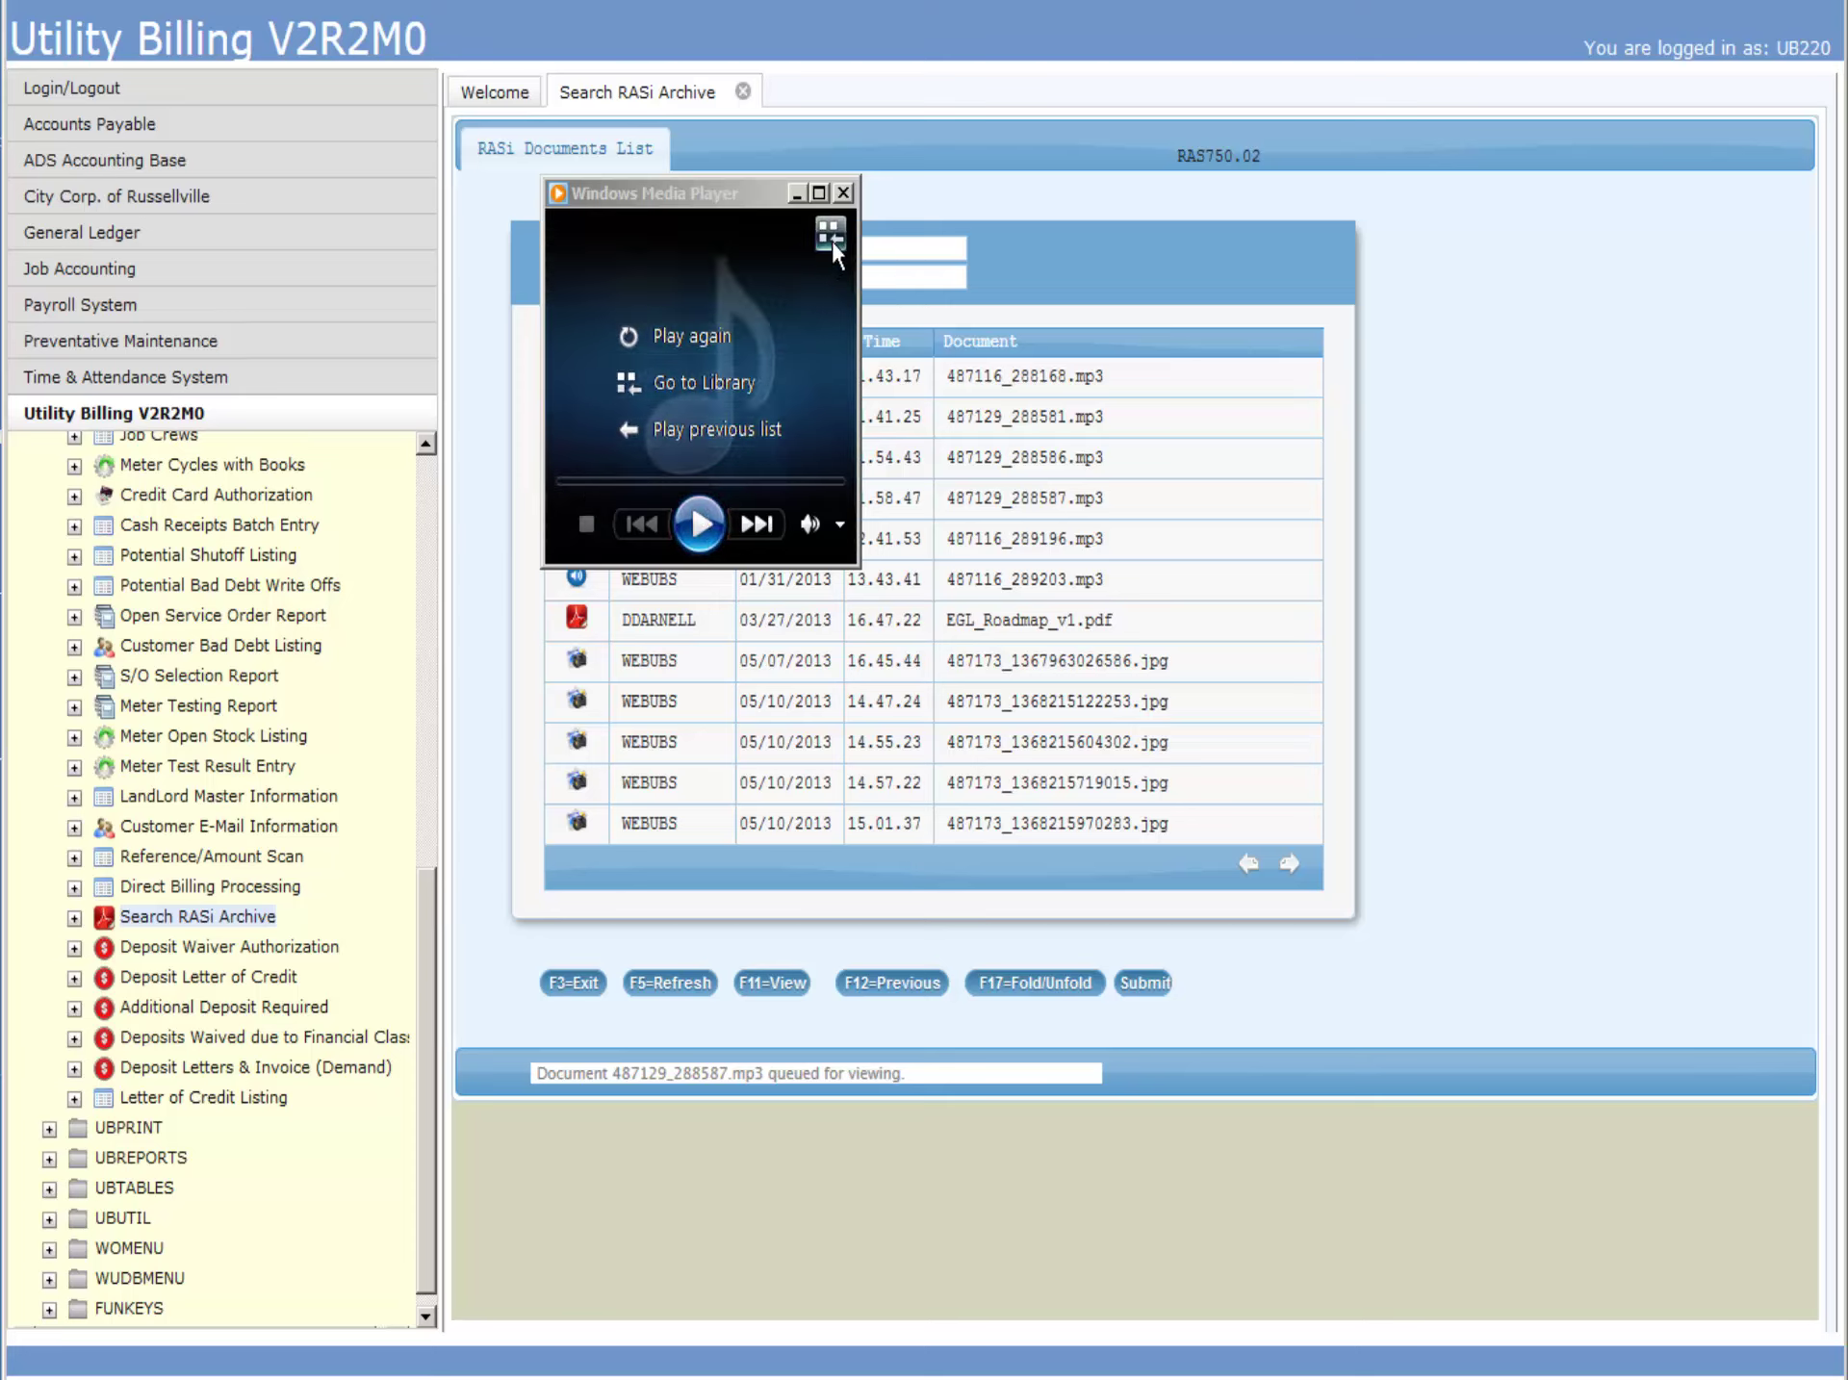
{"action": "left_click", "coordinate": [845, 189]}
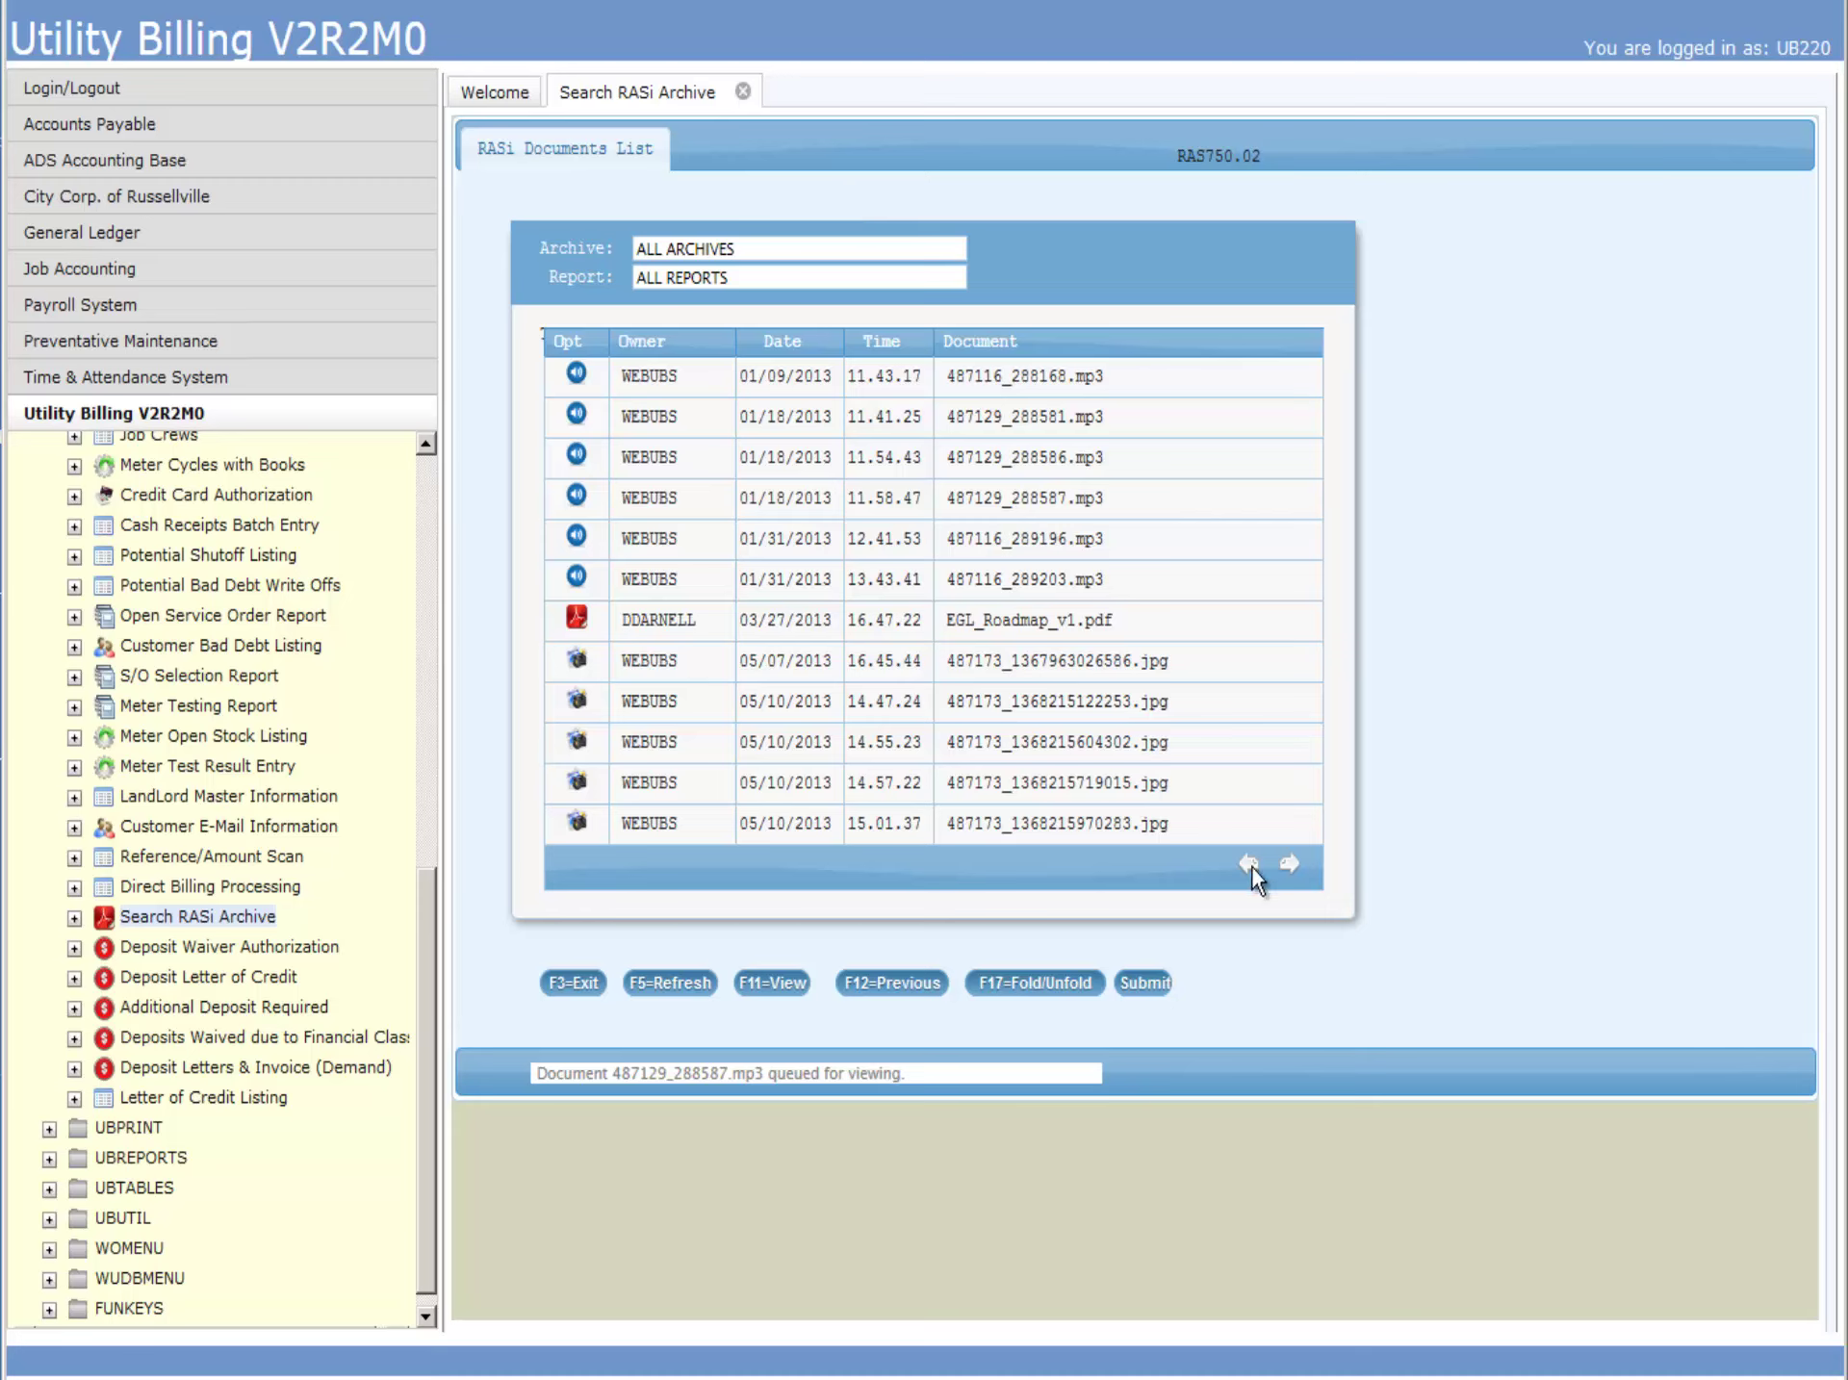
Page ahead, view F13584.TIF, then advance to the final rows 37–46 of 46.
{"action": "left_click", "coordinate": [1293, 868]}
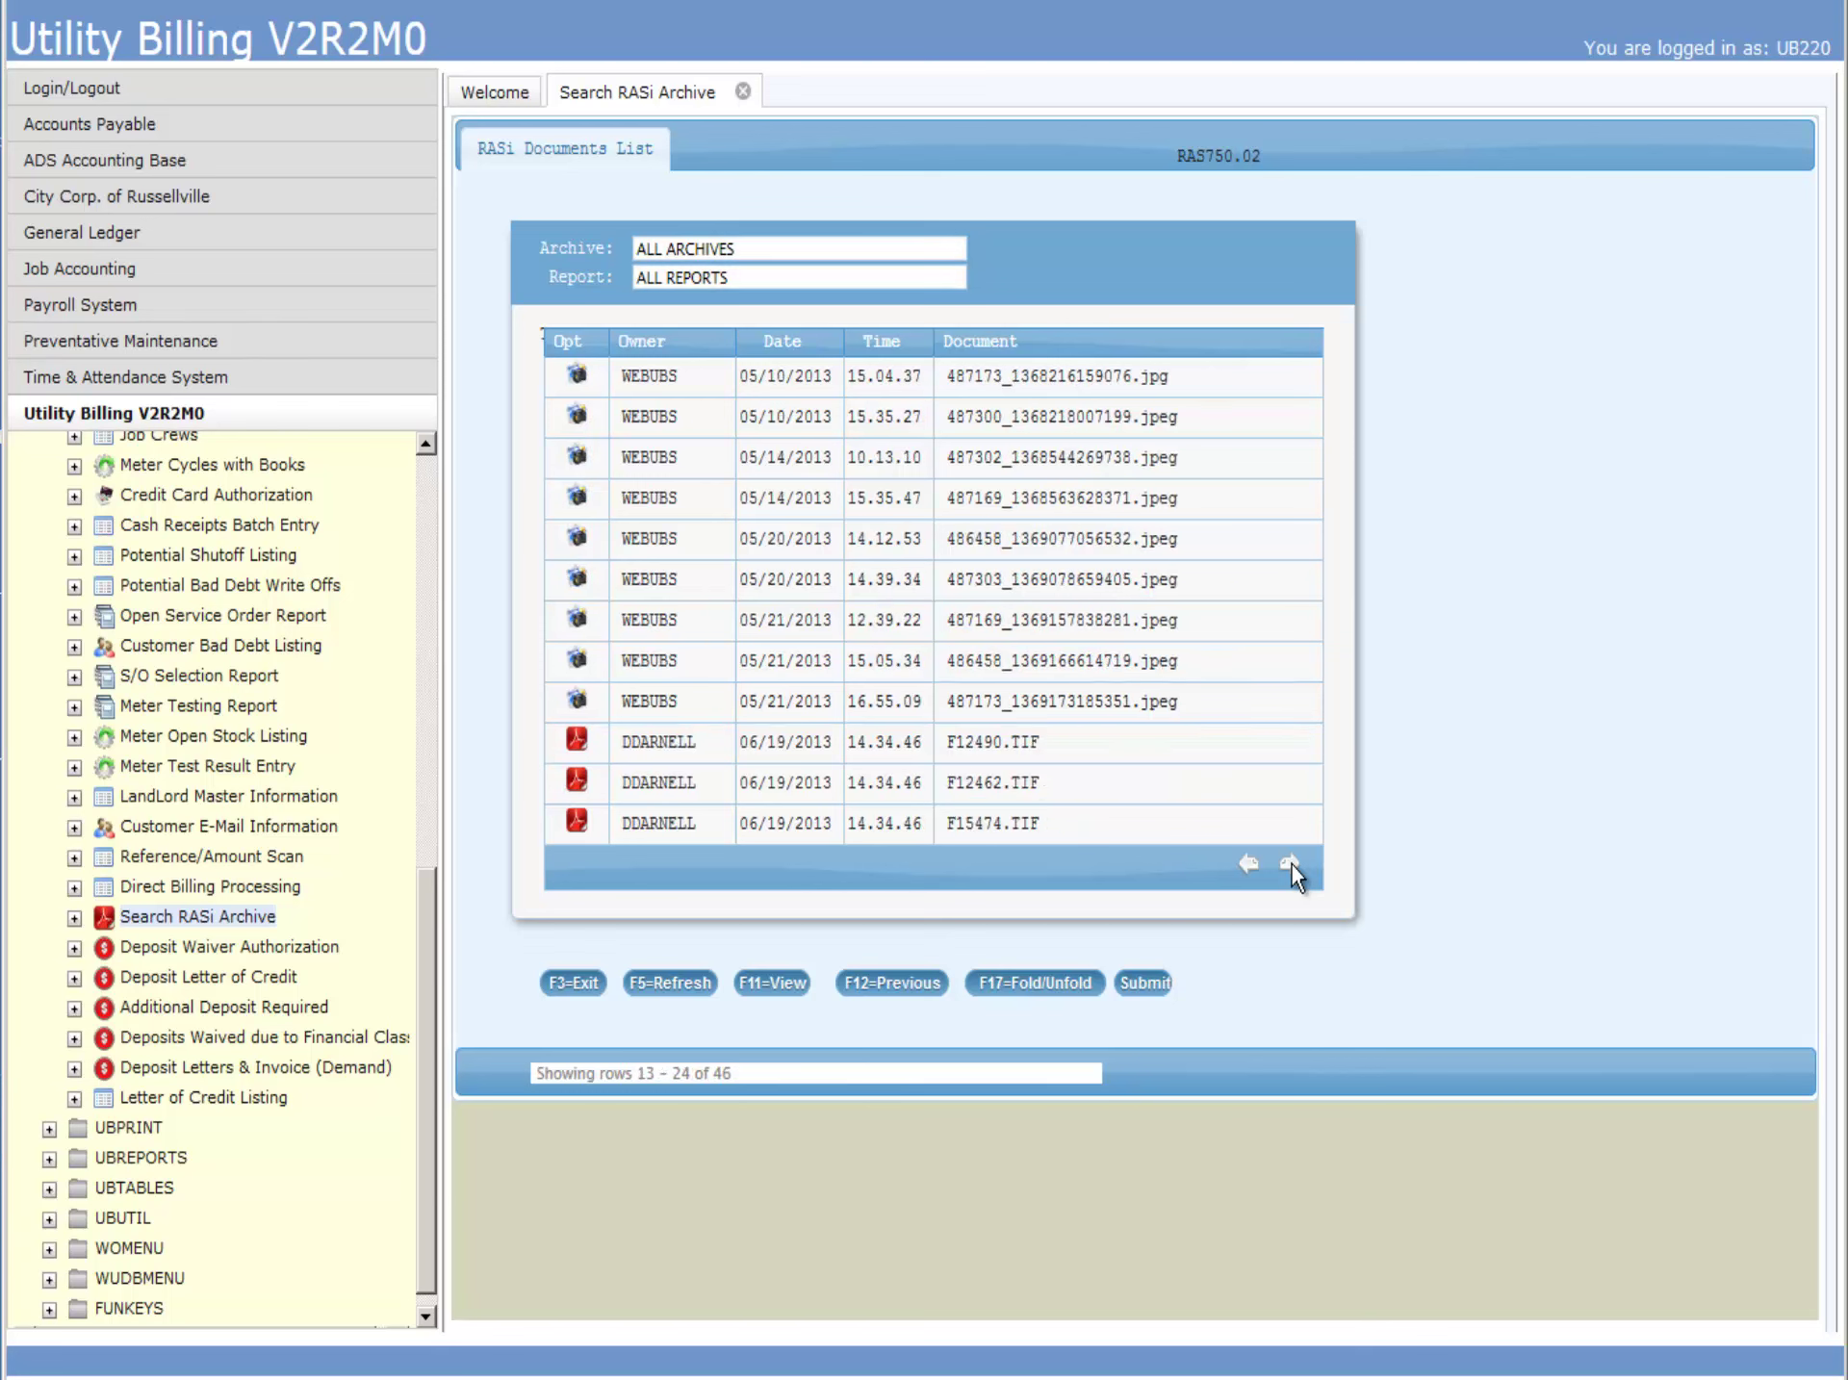
{"action": "left_click", "coordinate": [1292, 867]}
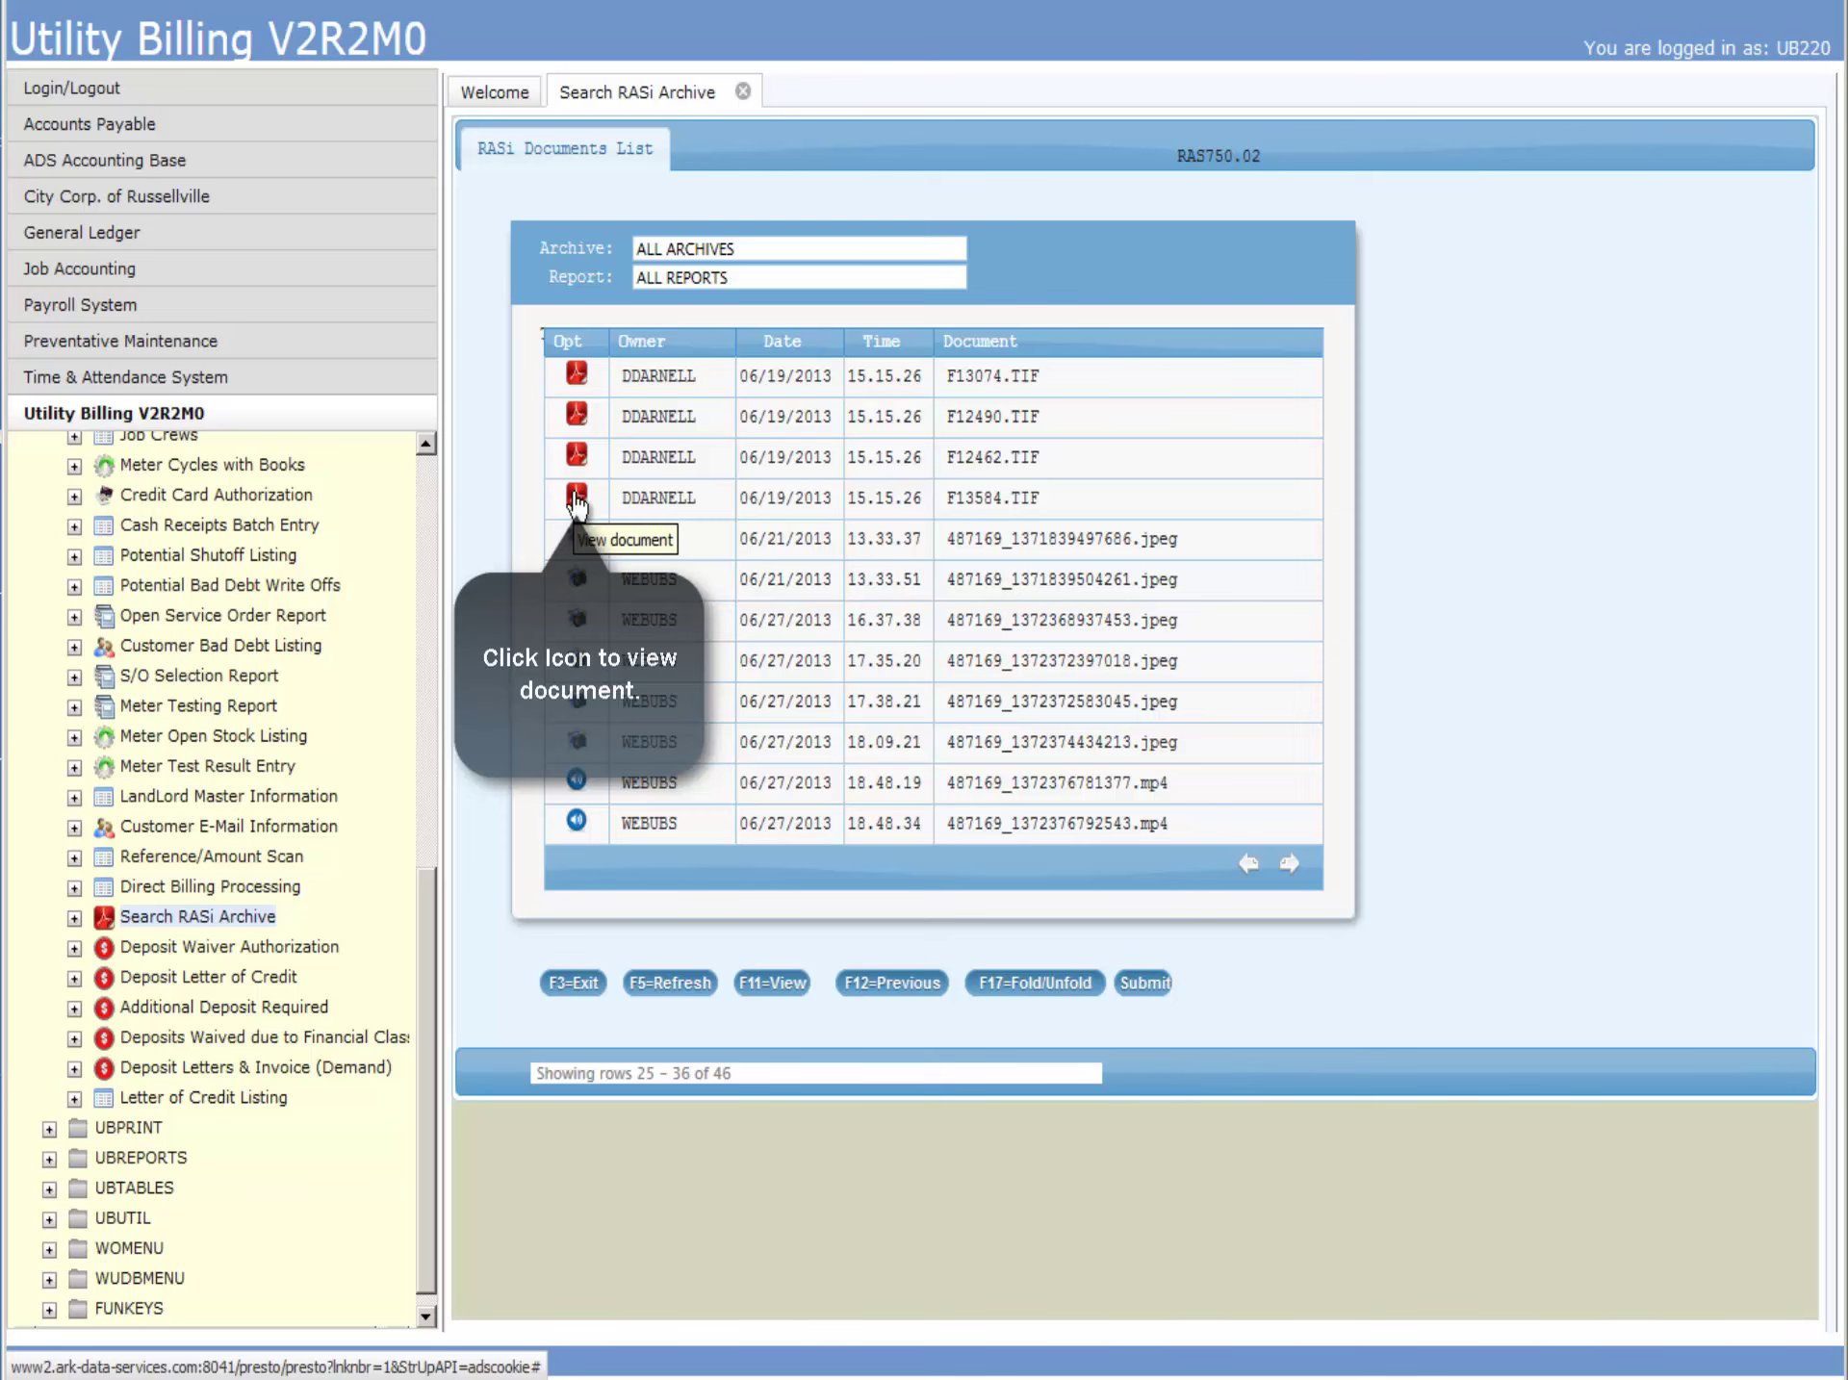
{"action": "left_click", "coordinate": [575, 501]}
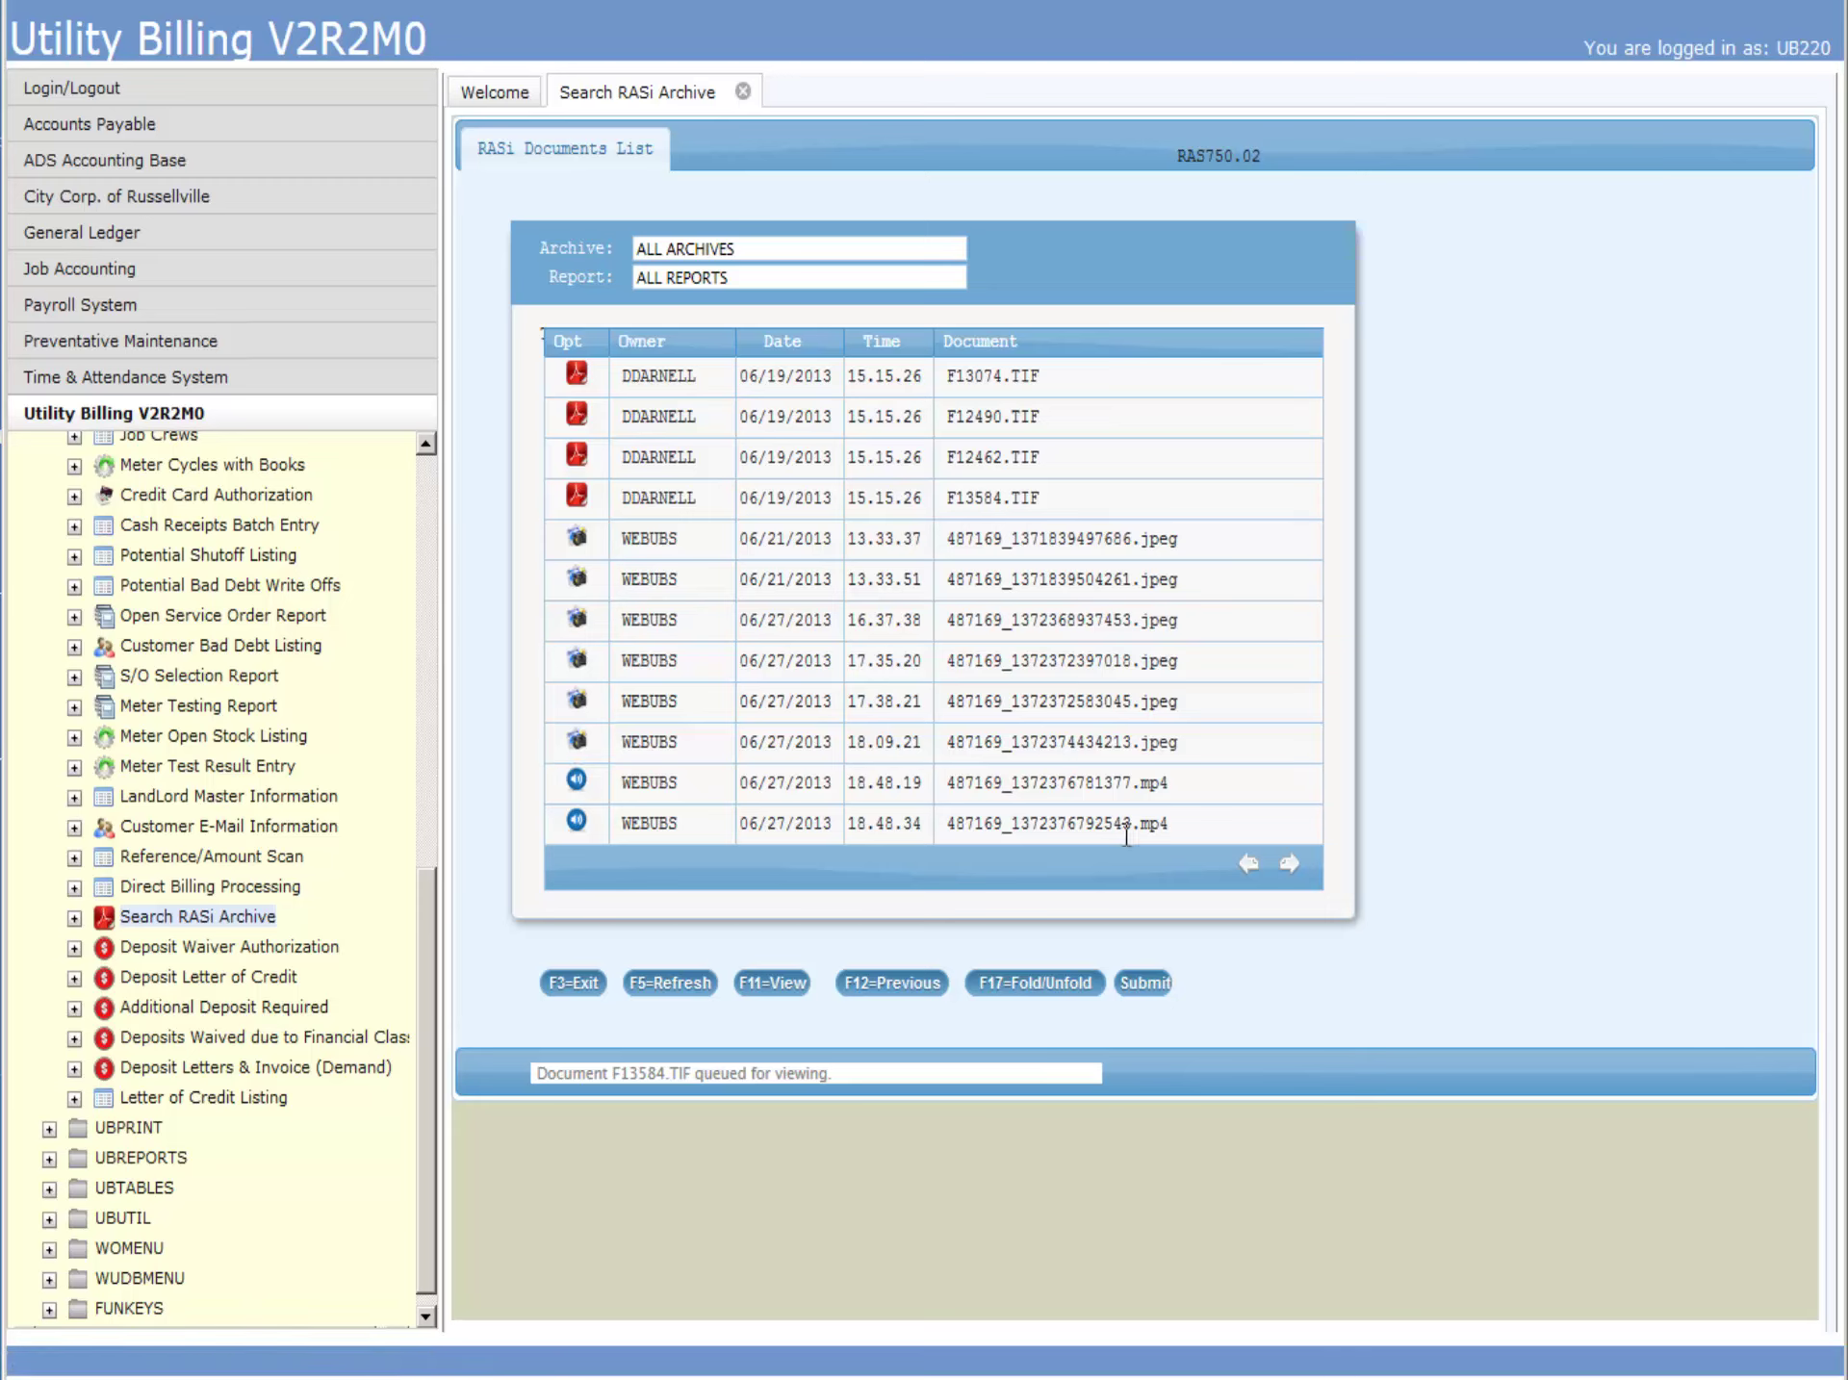
{"action": "left_click", "coordinate": [1290, 864]}
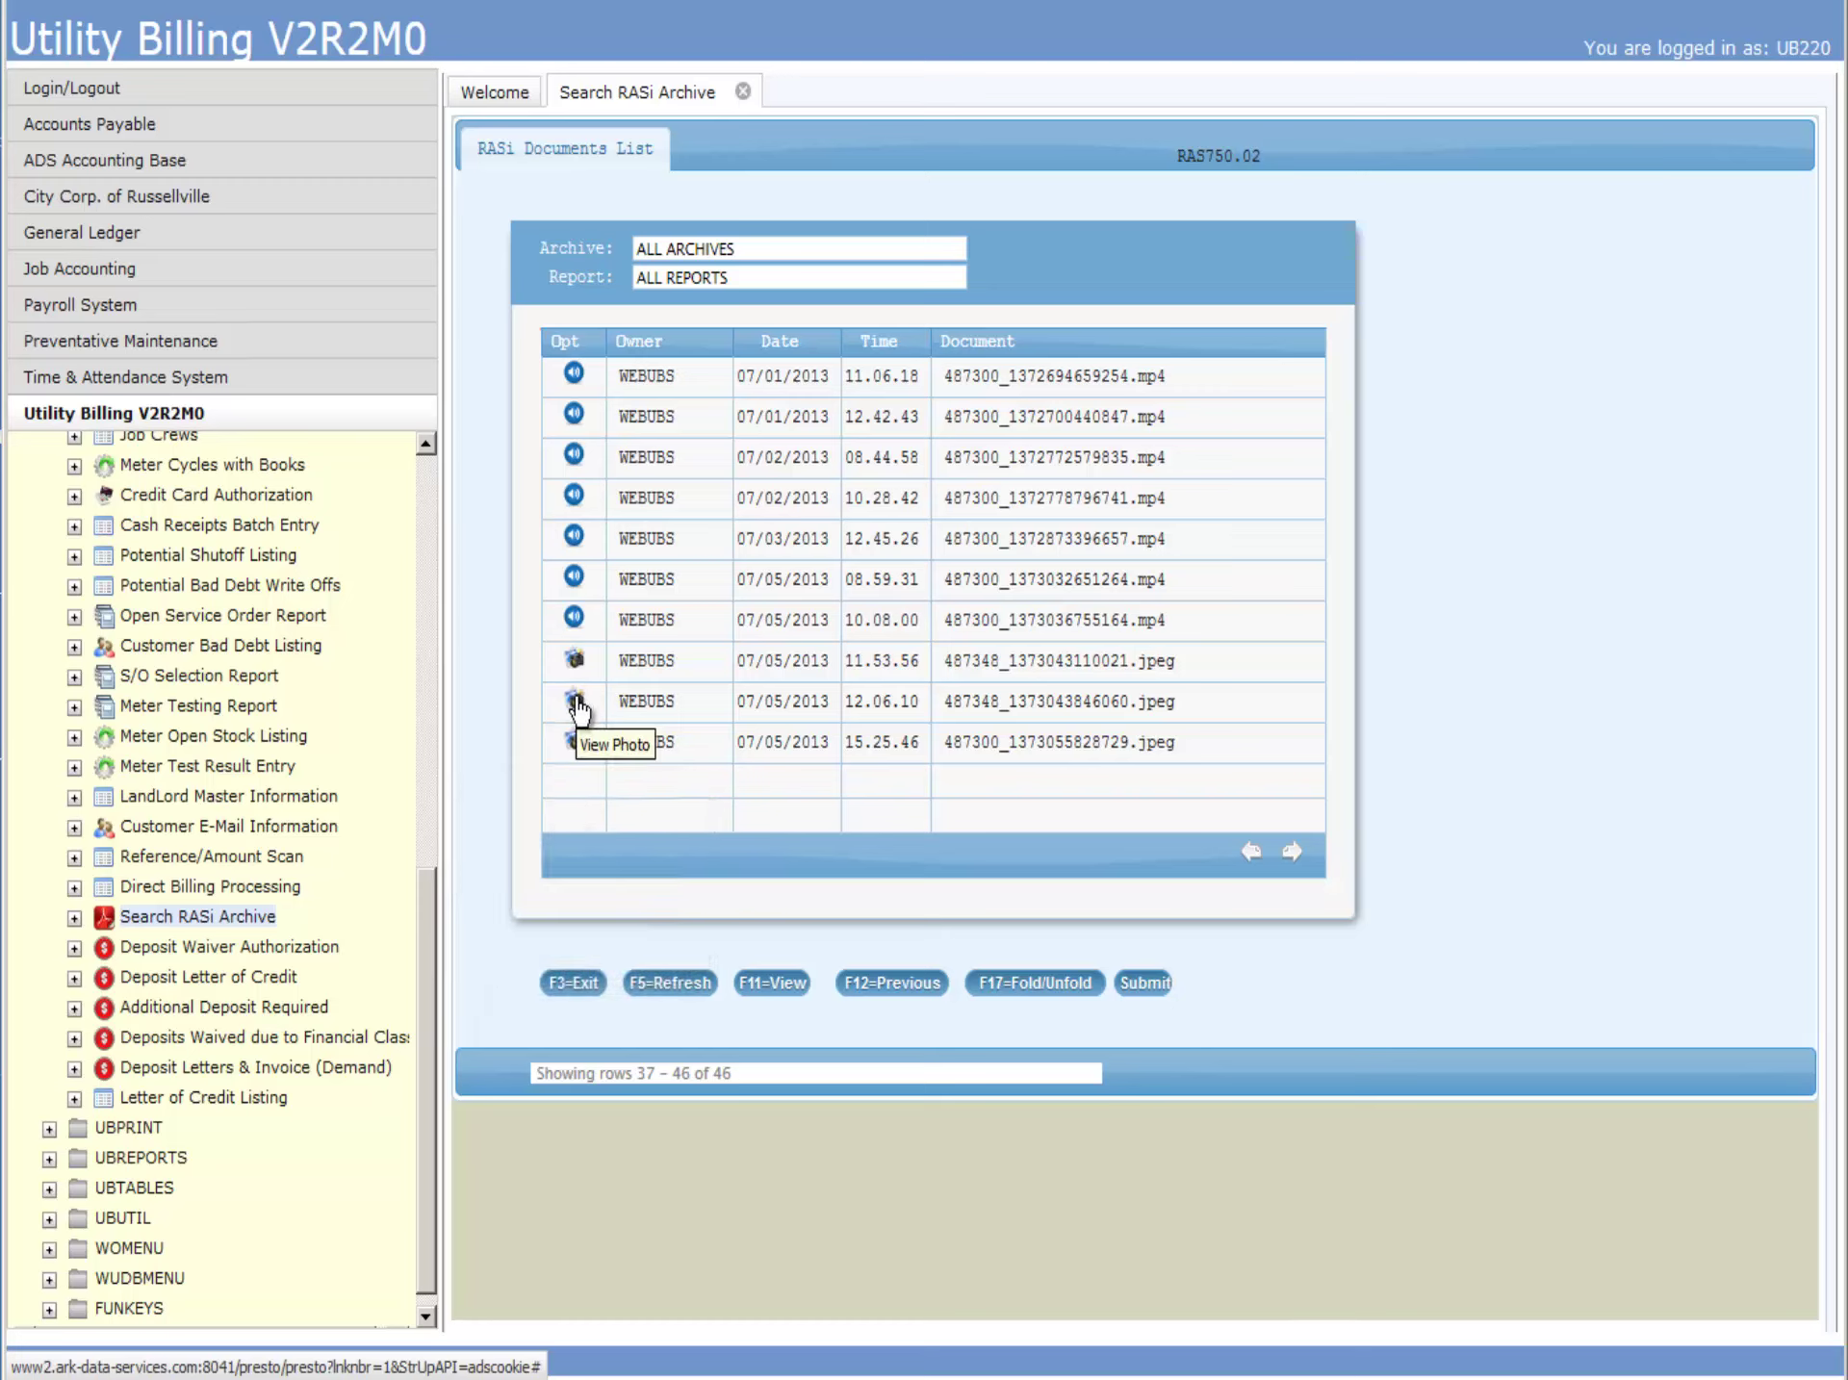
View the archived .jpeg water-meter photo for ticket 487348, then close it.
{"action": "left_click", "coordinate": [577, 707]}
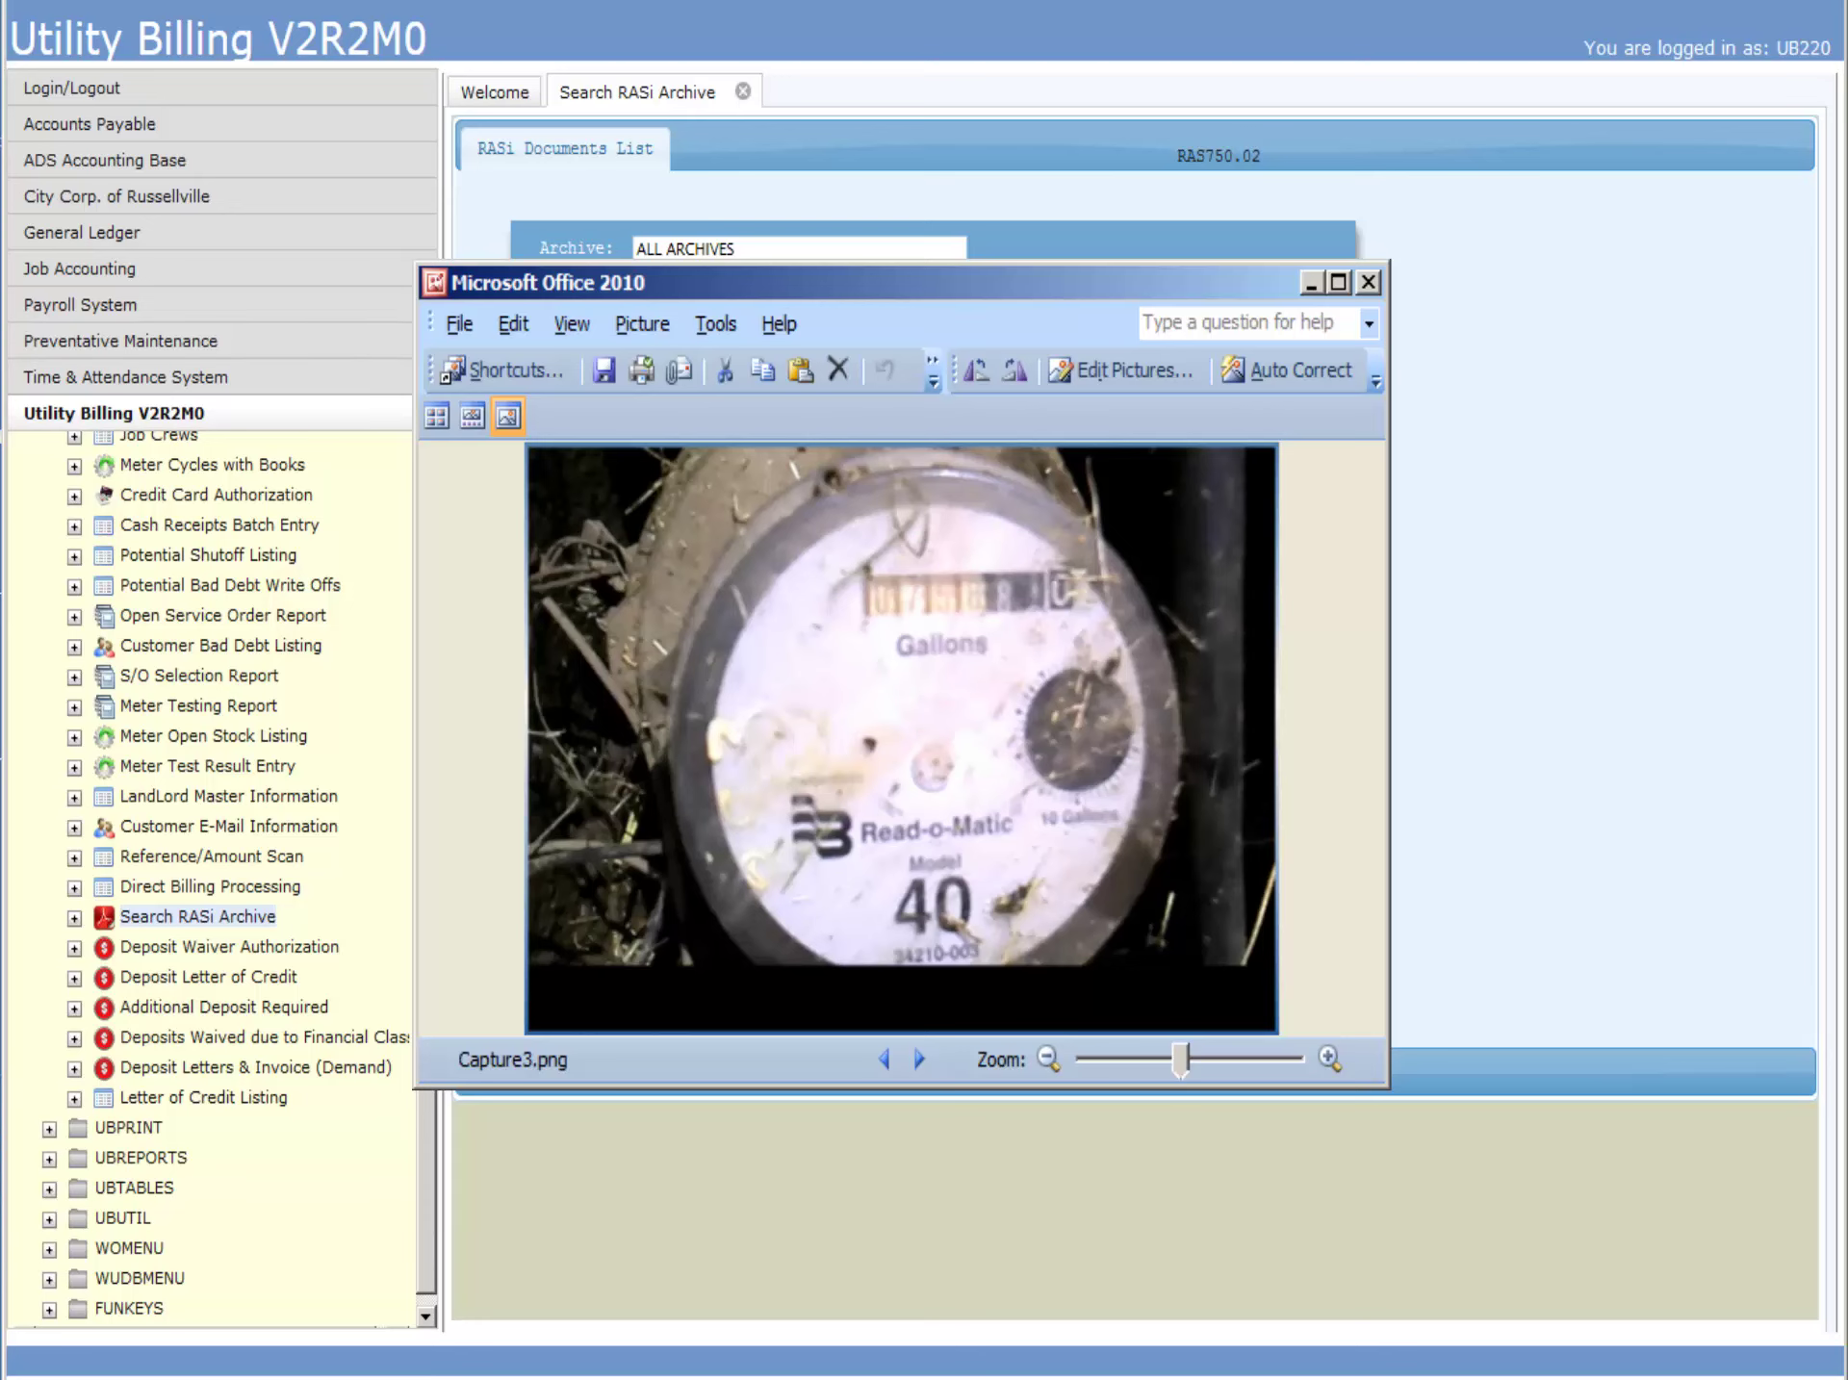
{"action": "left_click", "coordinate": [1366, 282]}
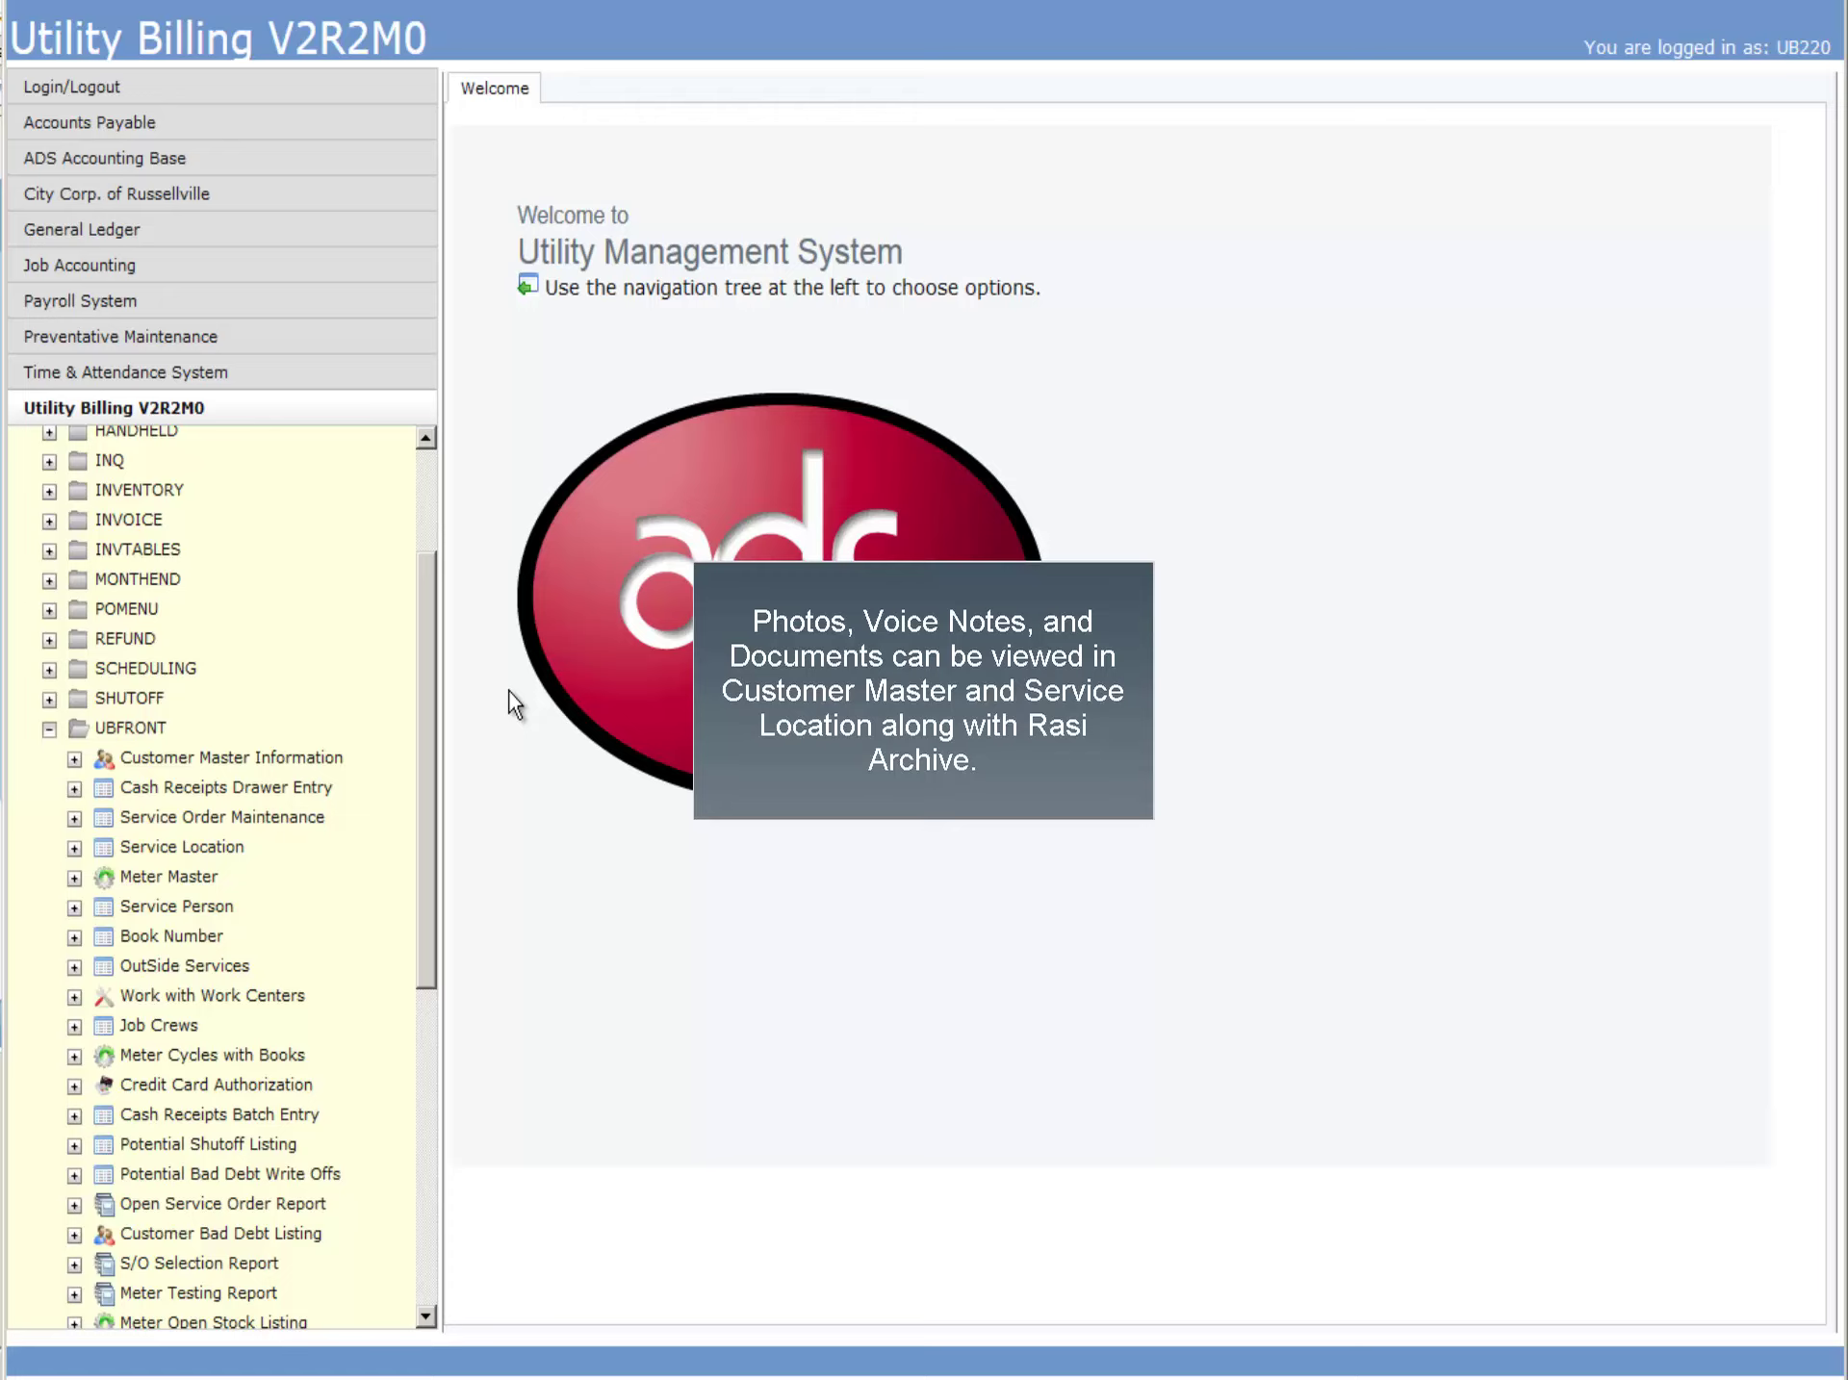
{"action": "left_click", "coordinate": [211, 759]}
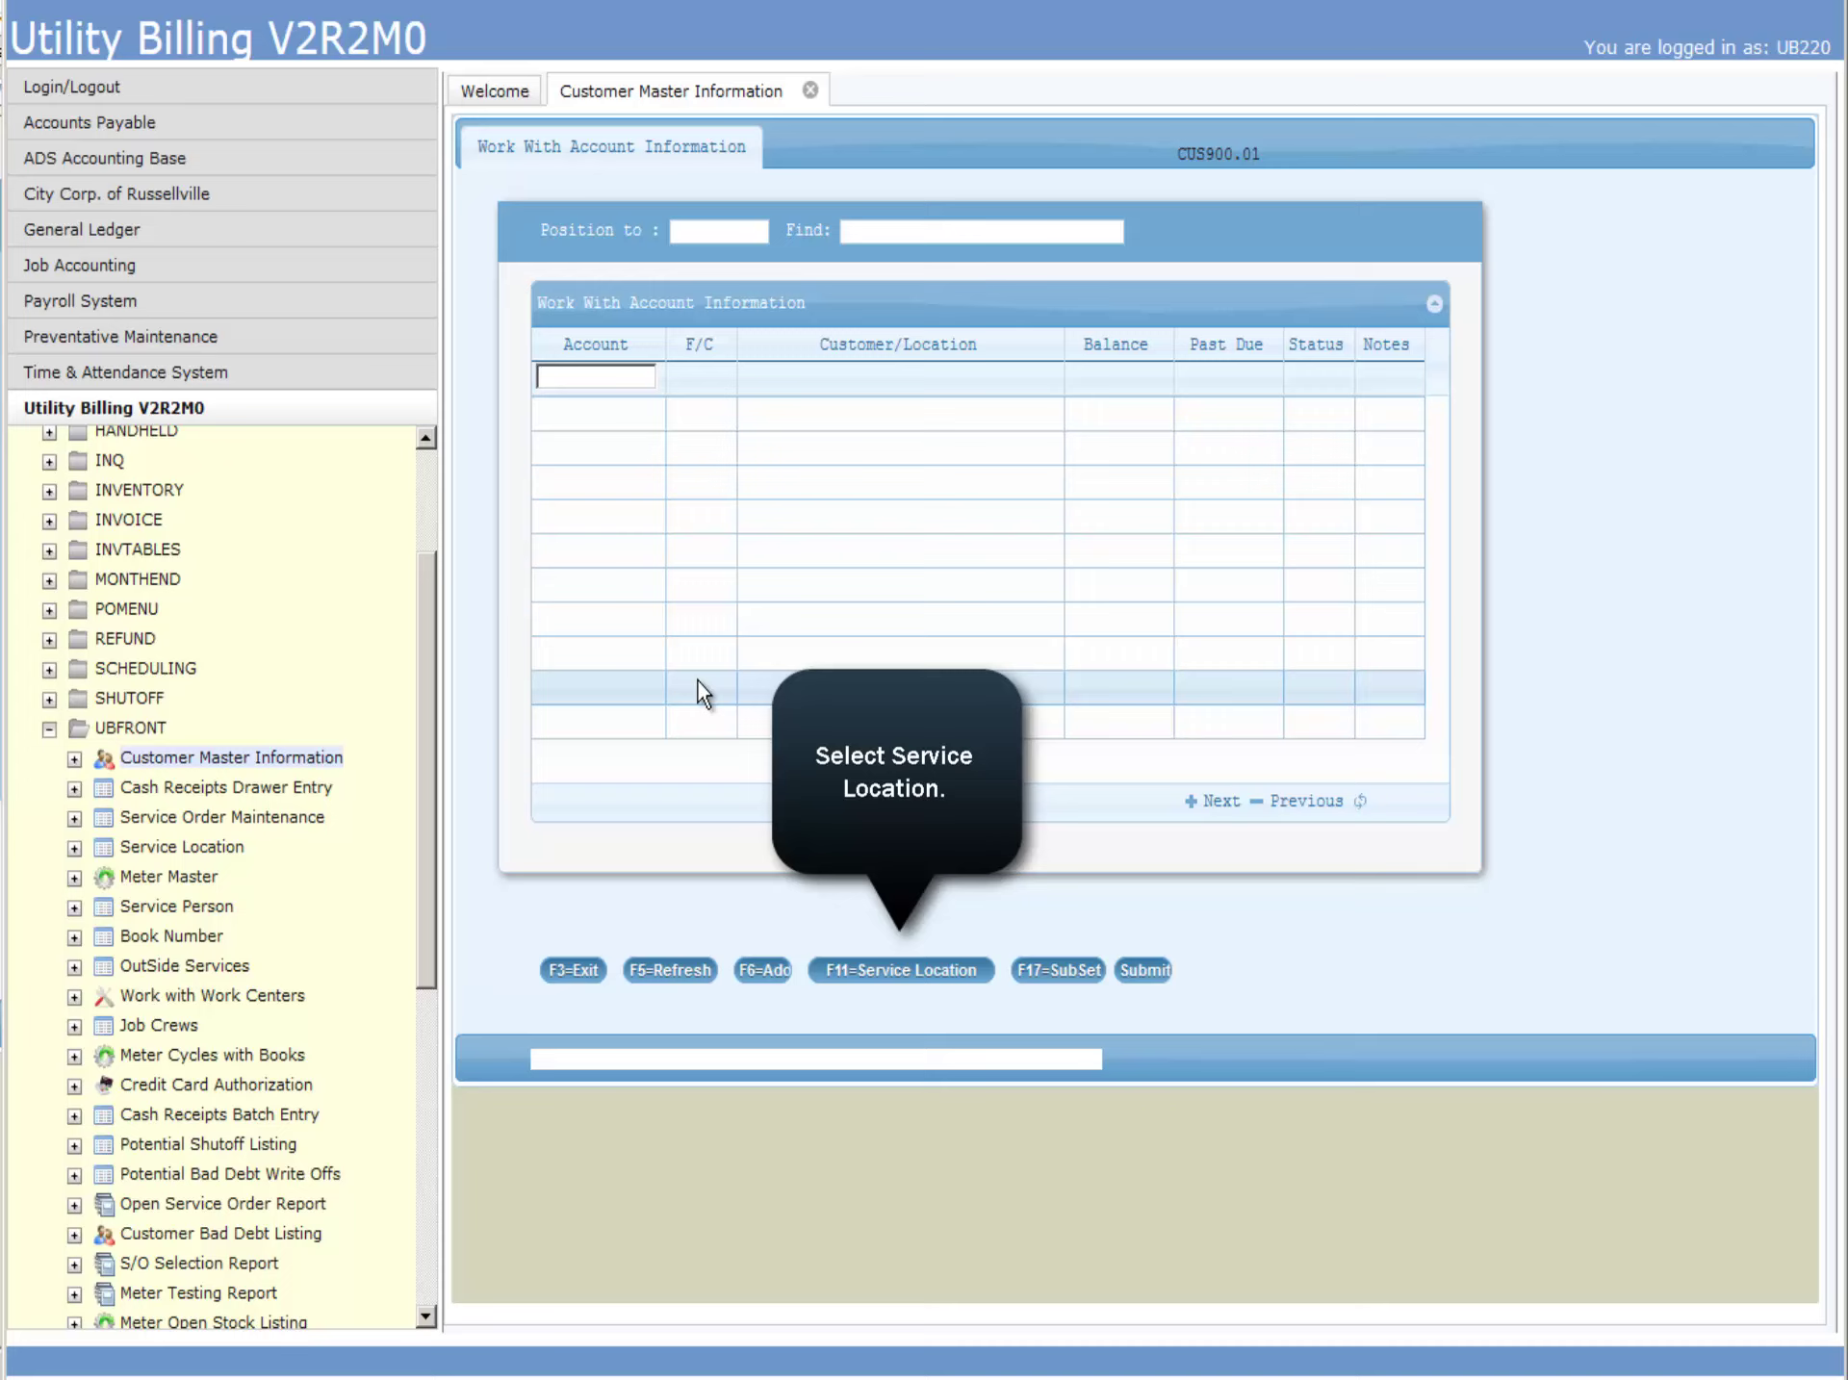
{"action": "left_click", "coordinate": [887, 977]}
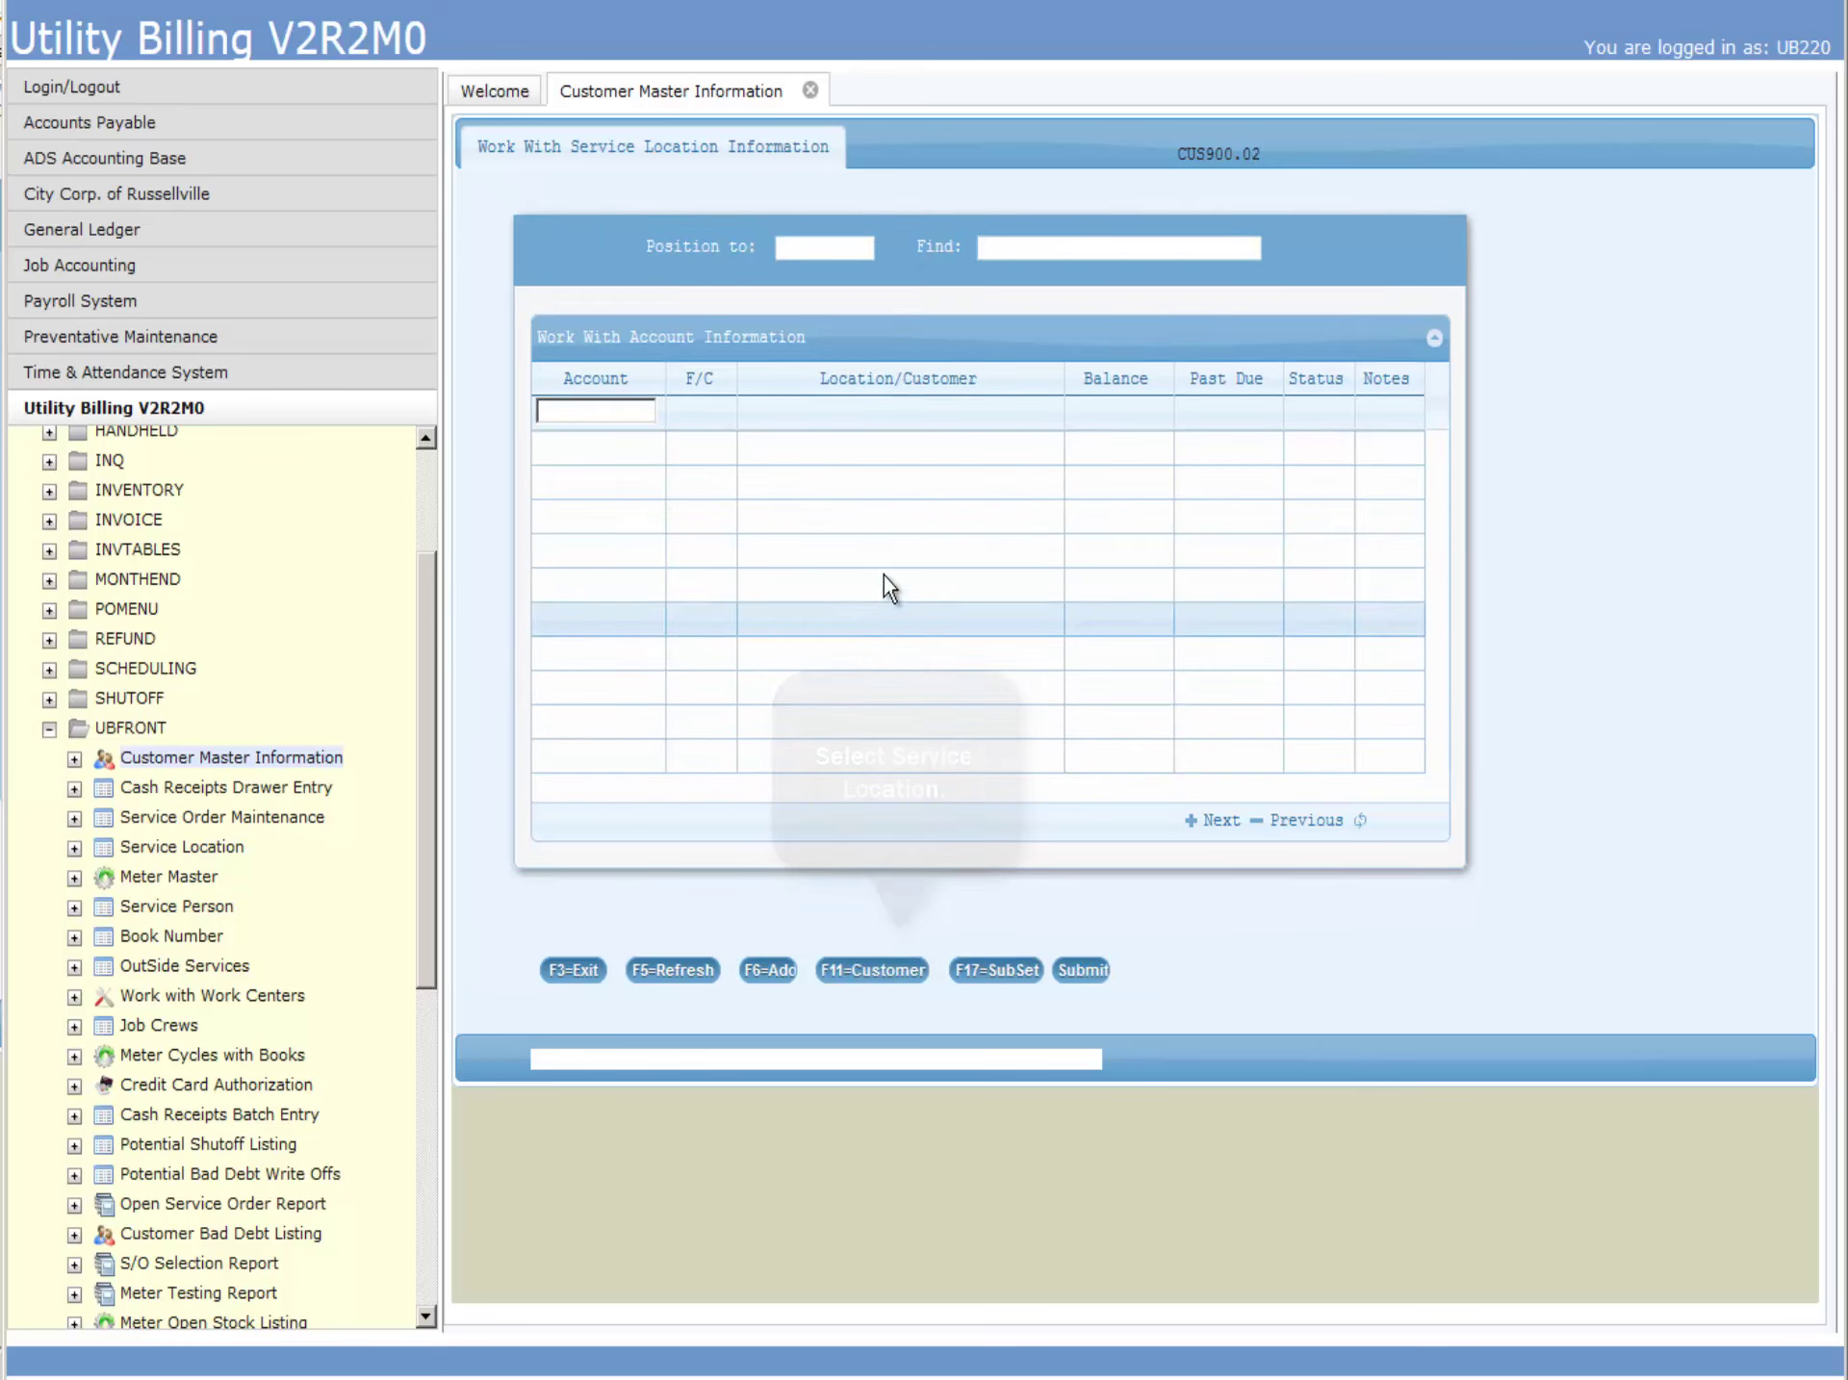
{"action": "left_click", "coordinate": [1009, 260]}
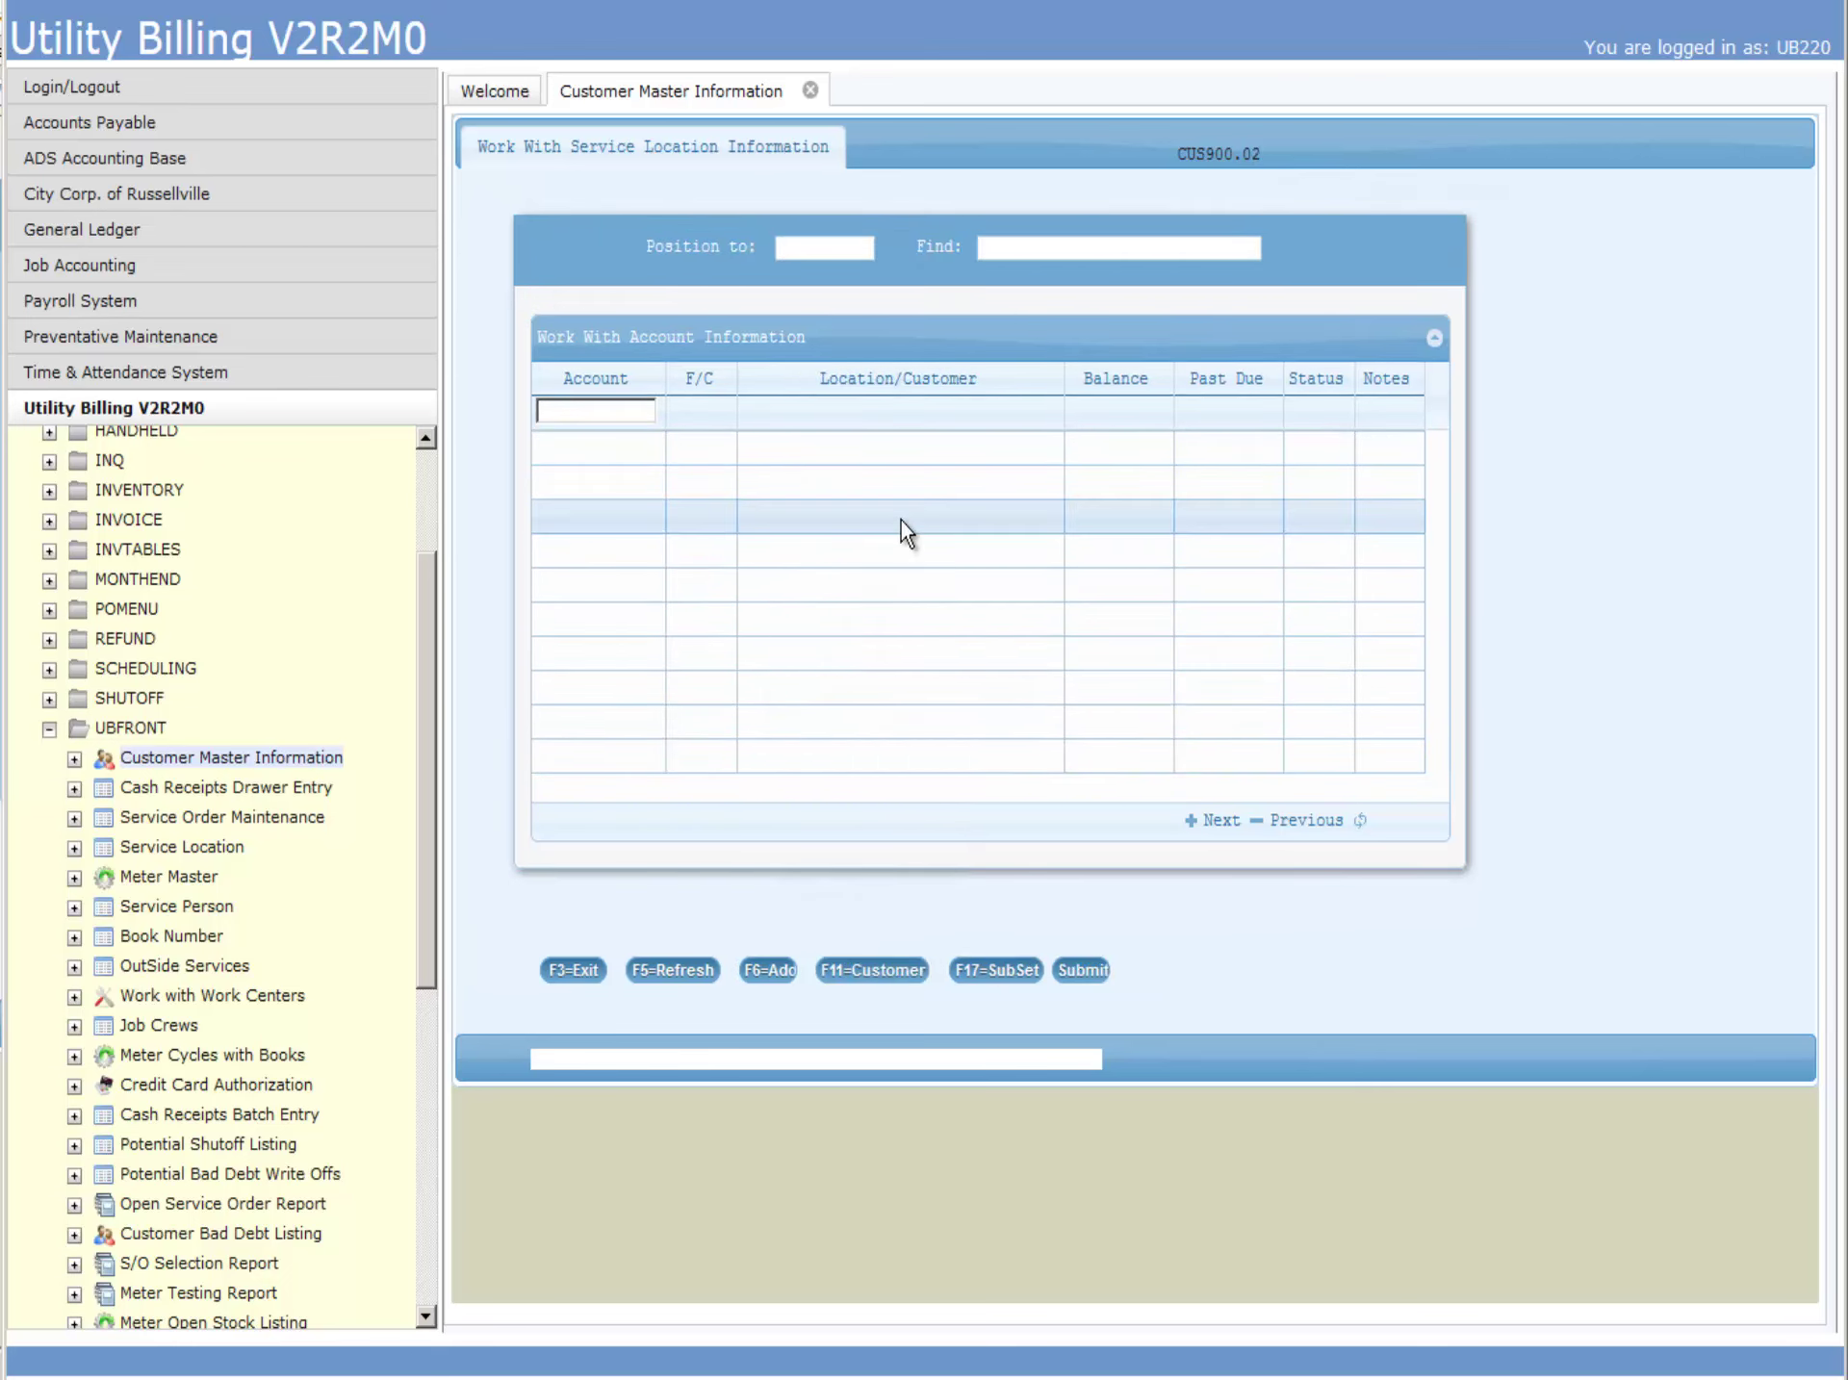
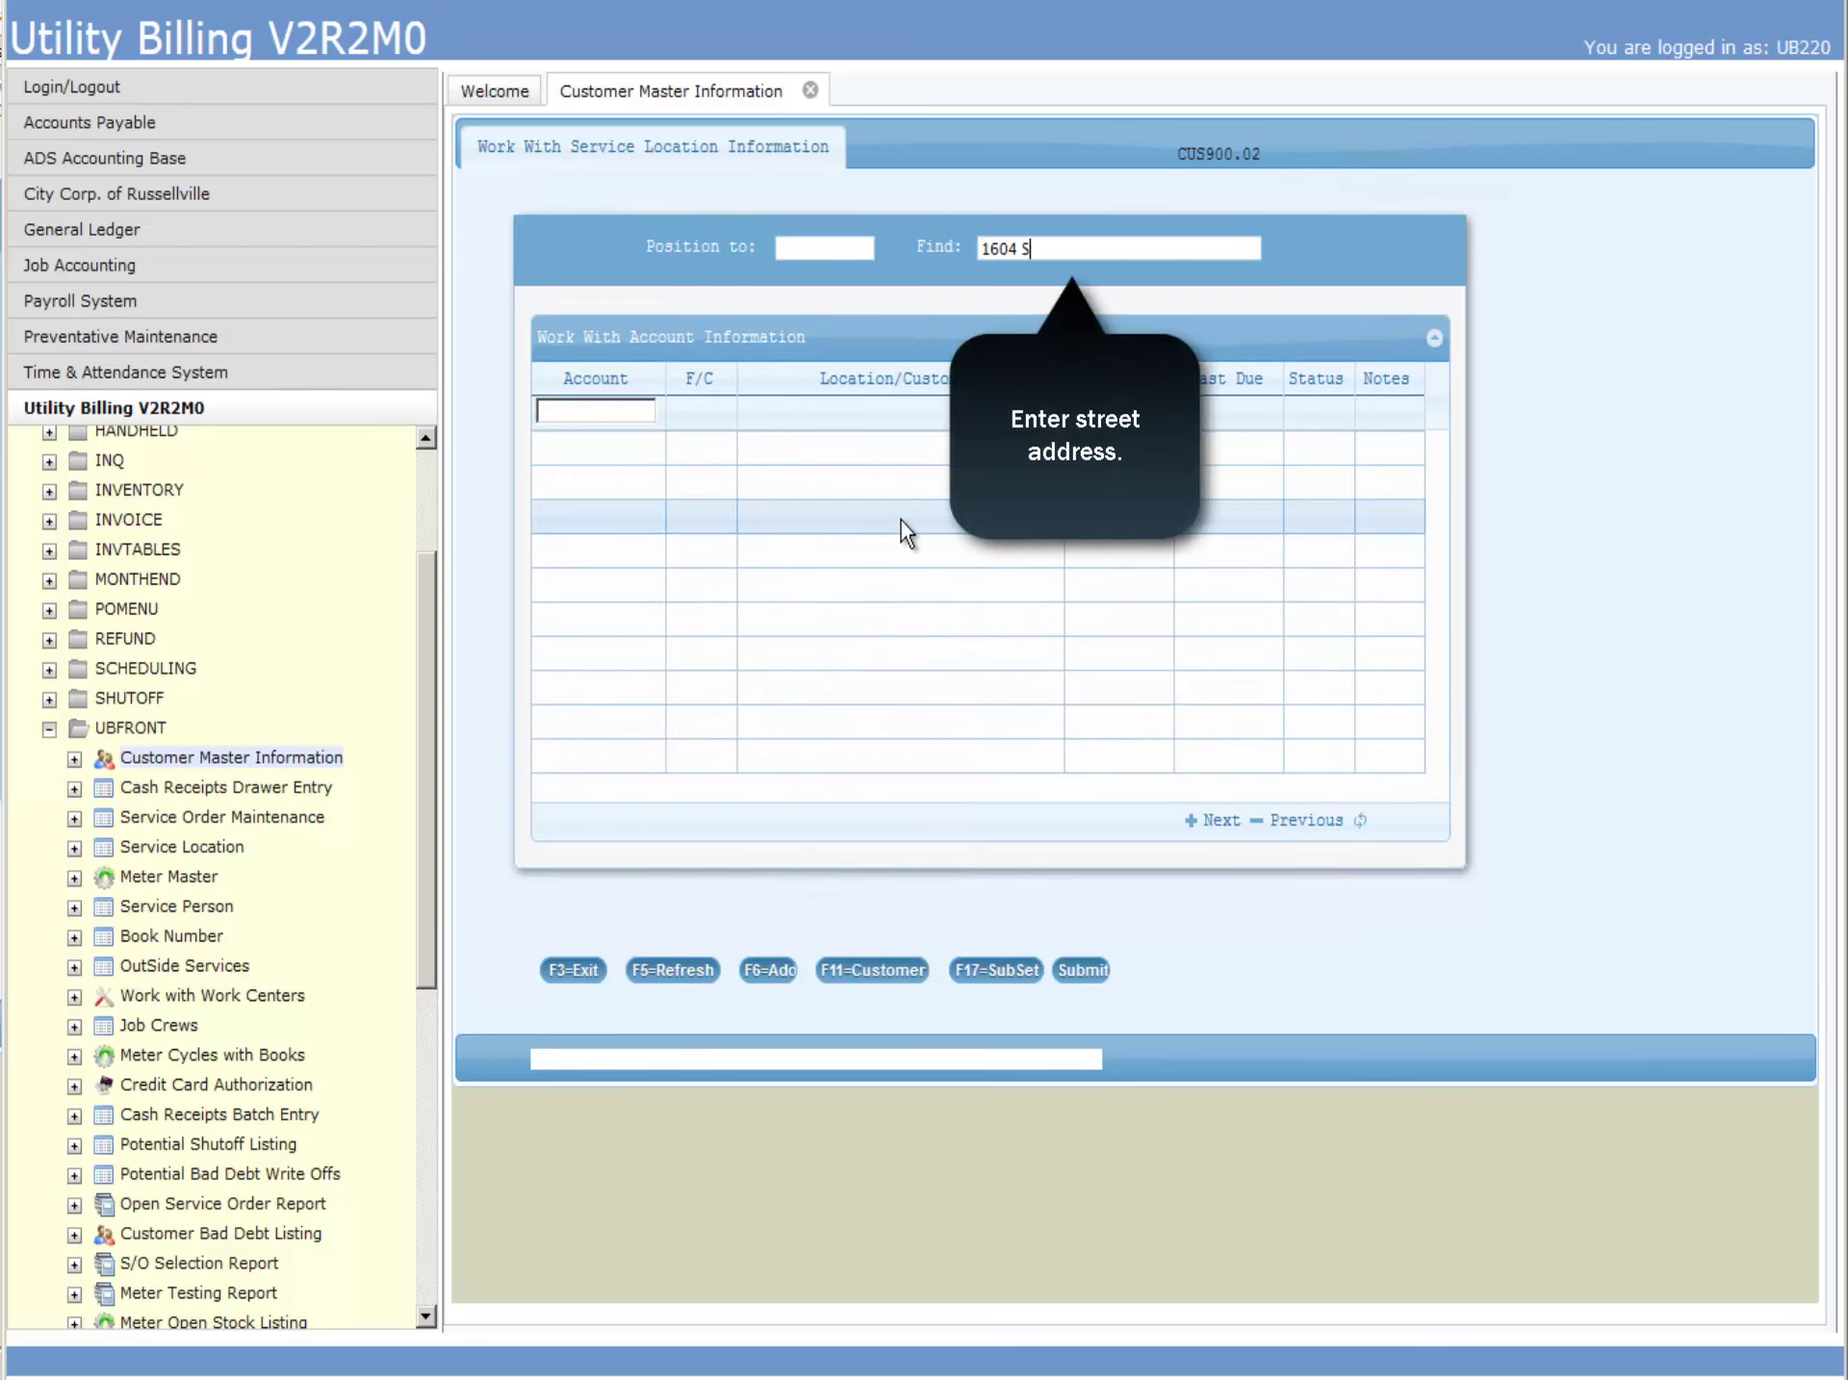
{"action": "key", "text": "Return"}
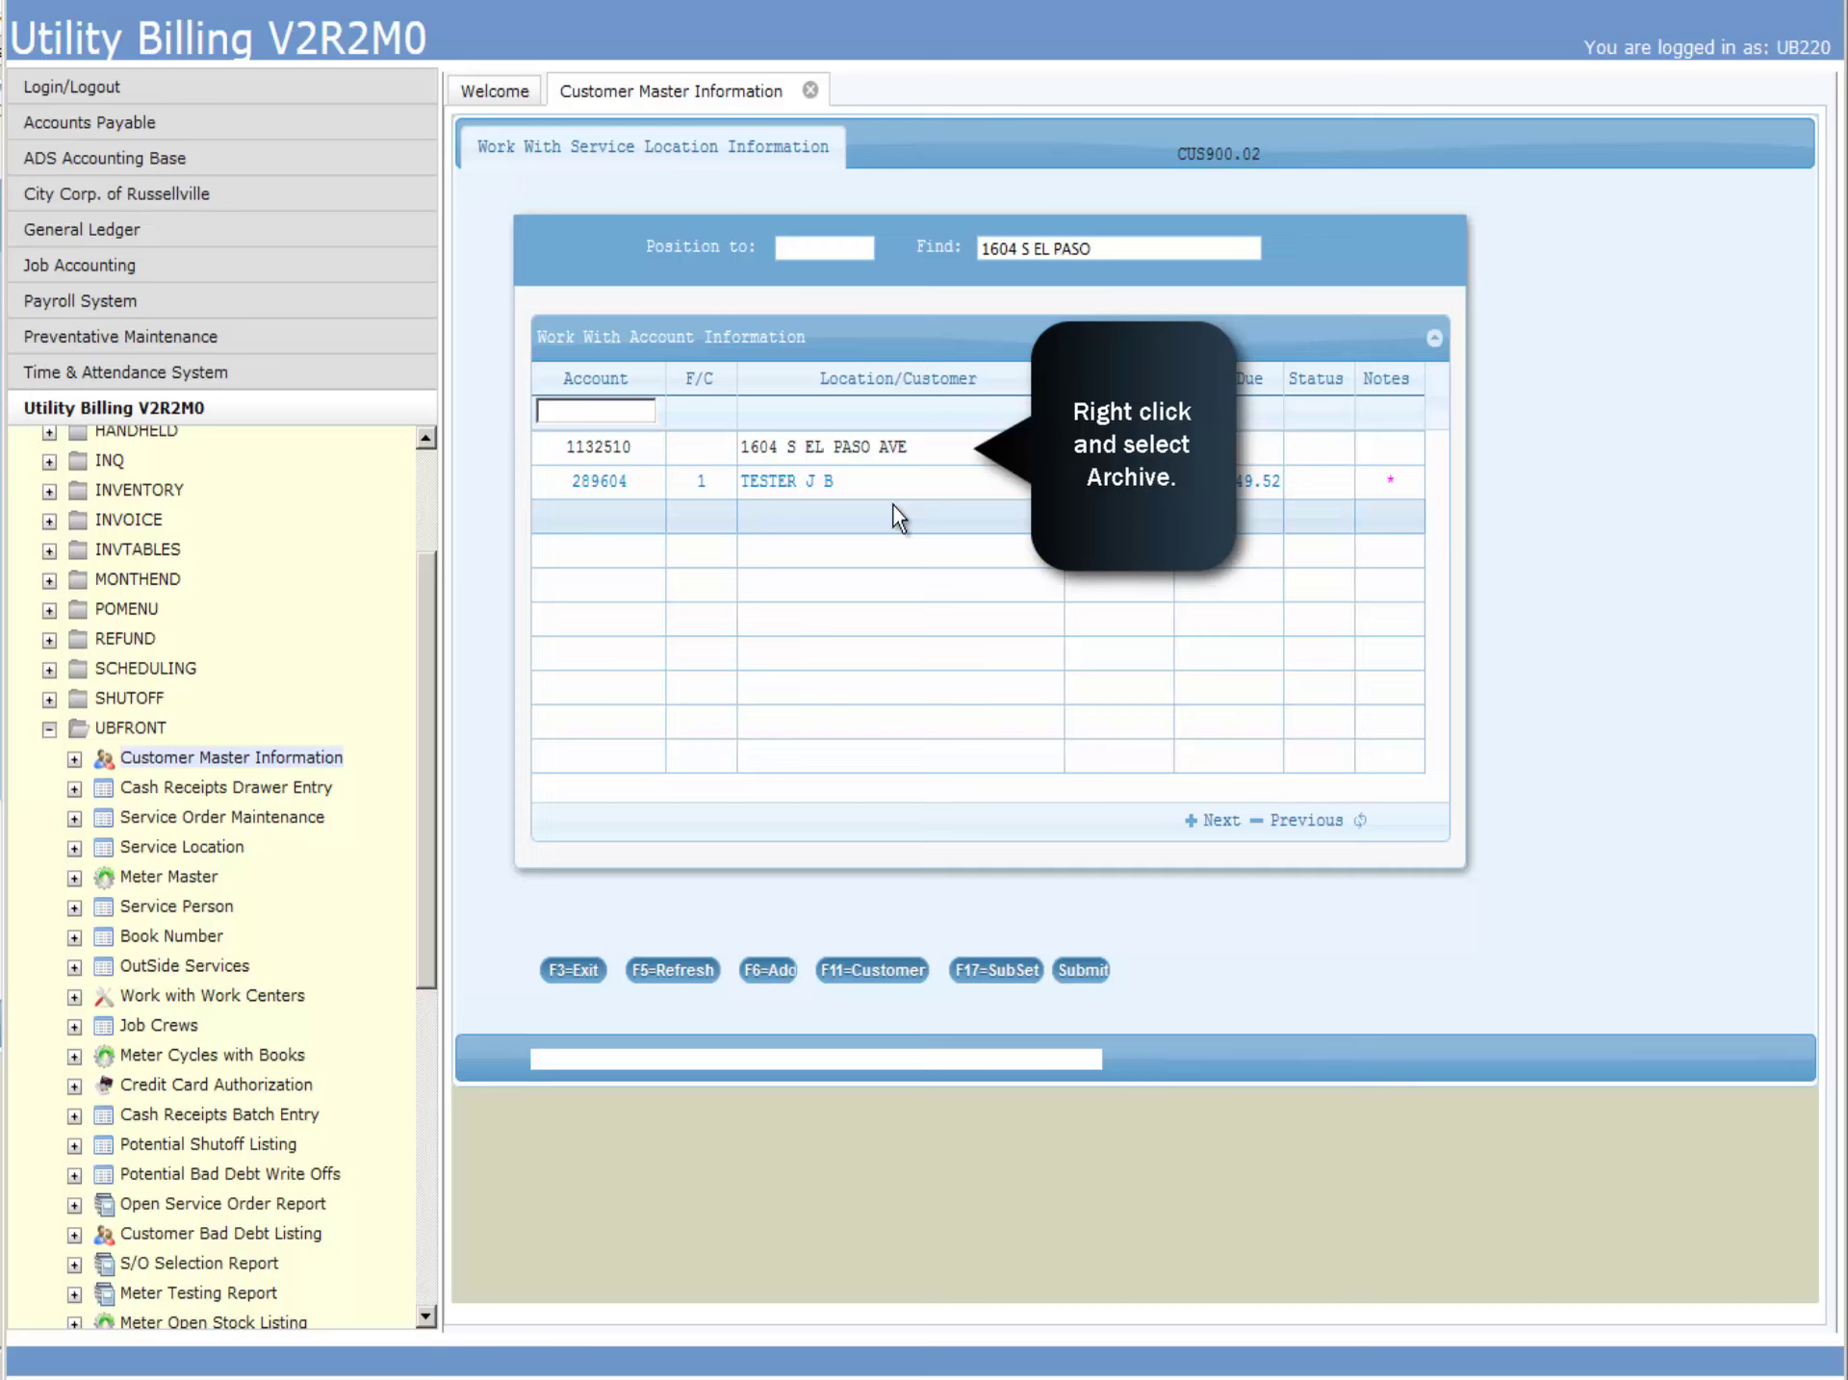
{"action": "right_click", "coordinate": [816, 450]}
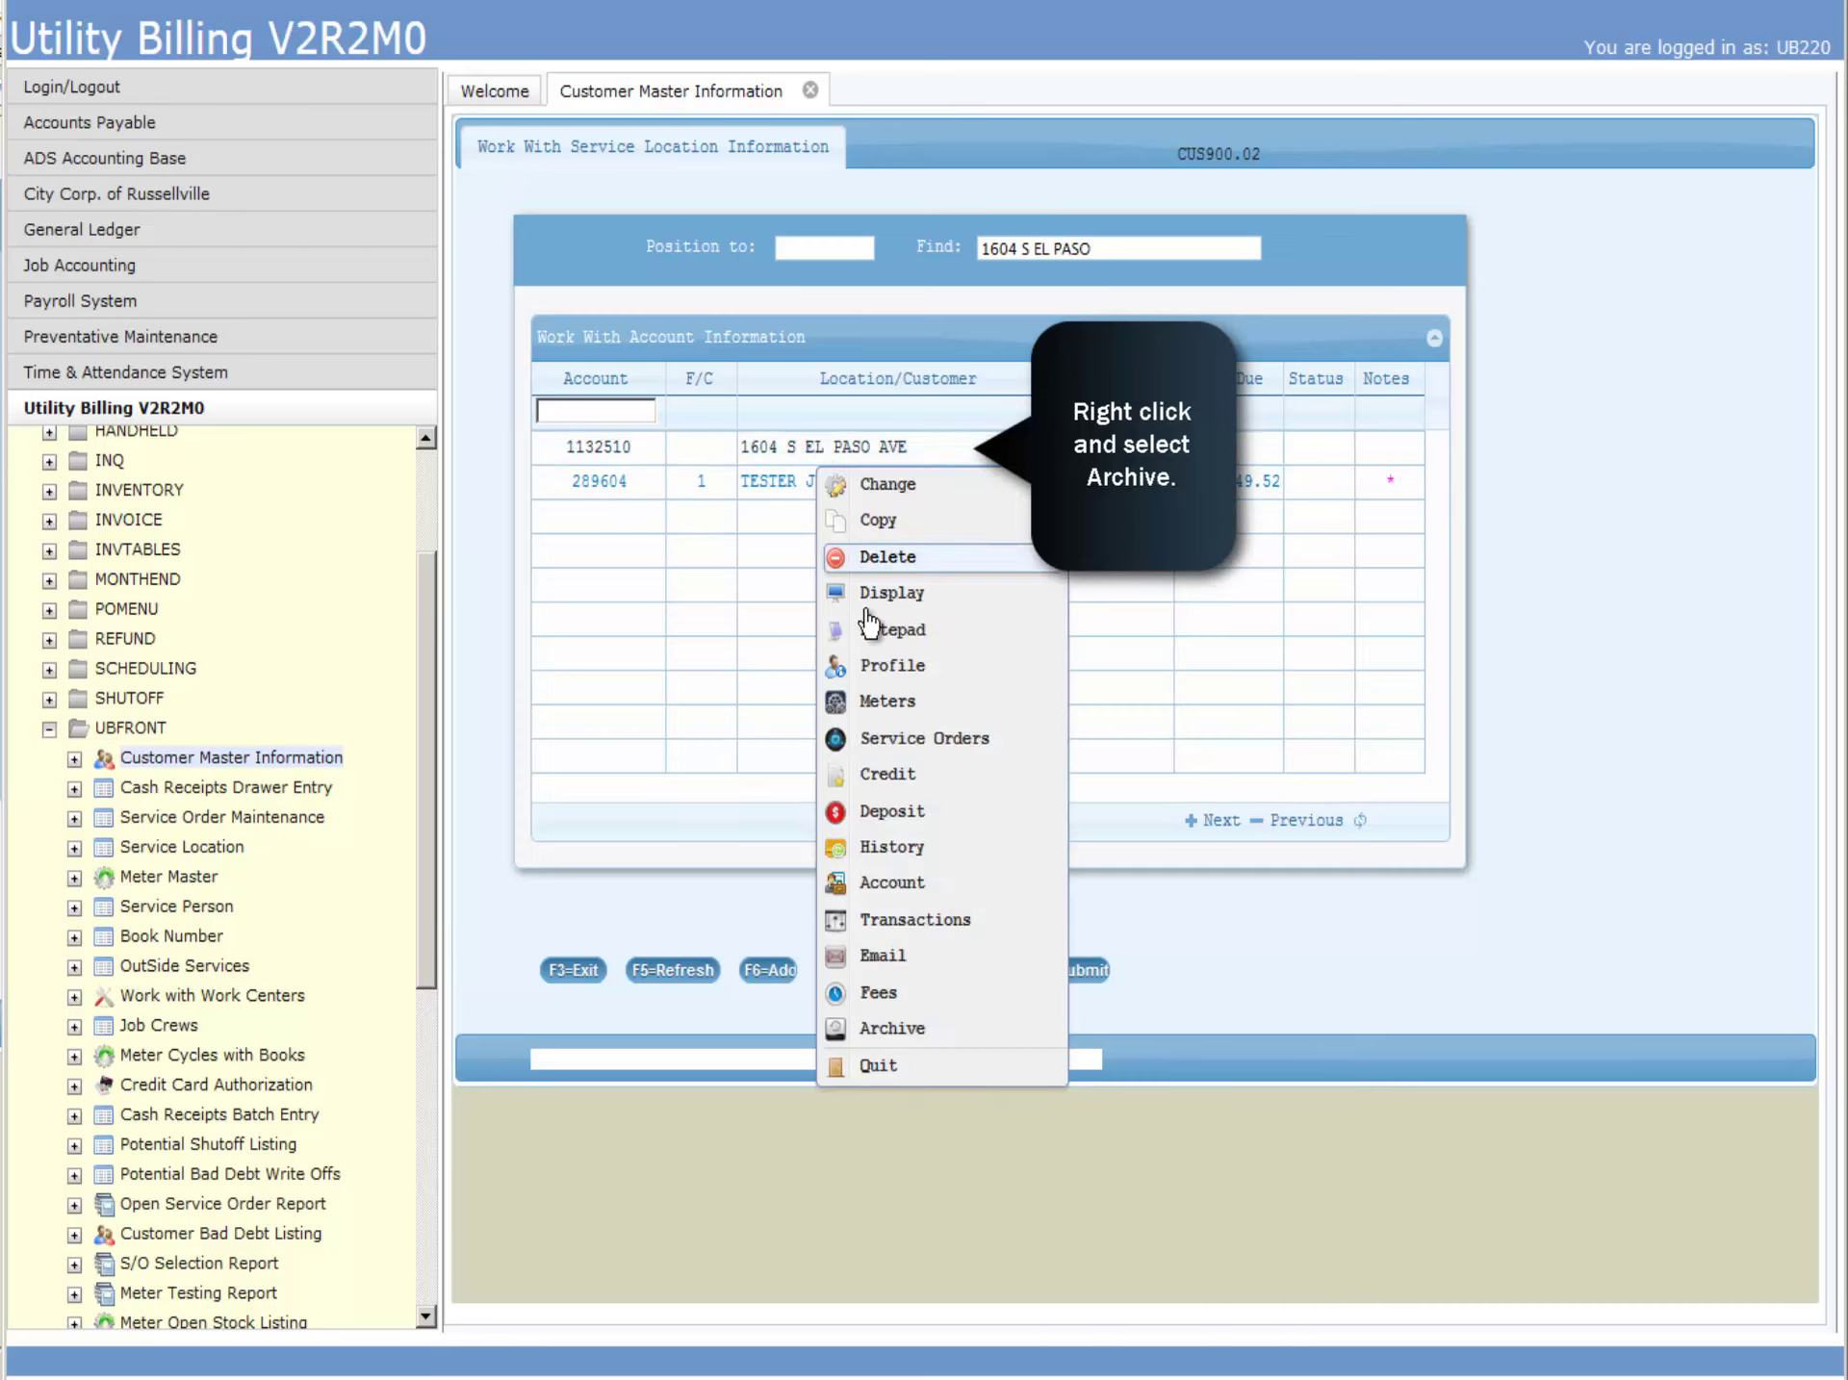
{"action": "left_click", "coordinate": [880, 1029]}
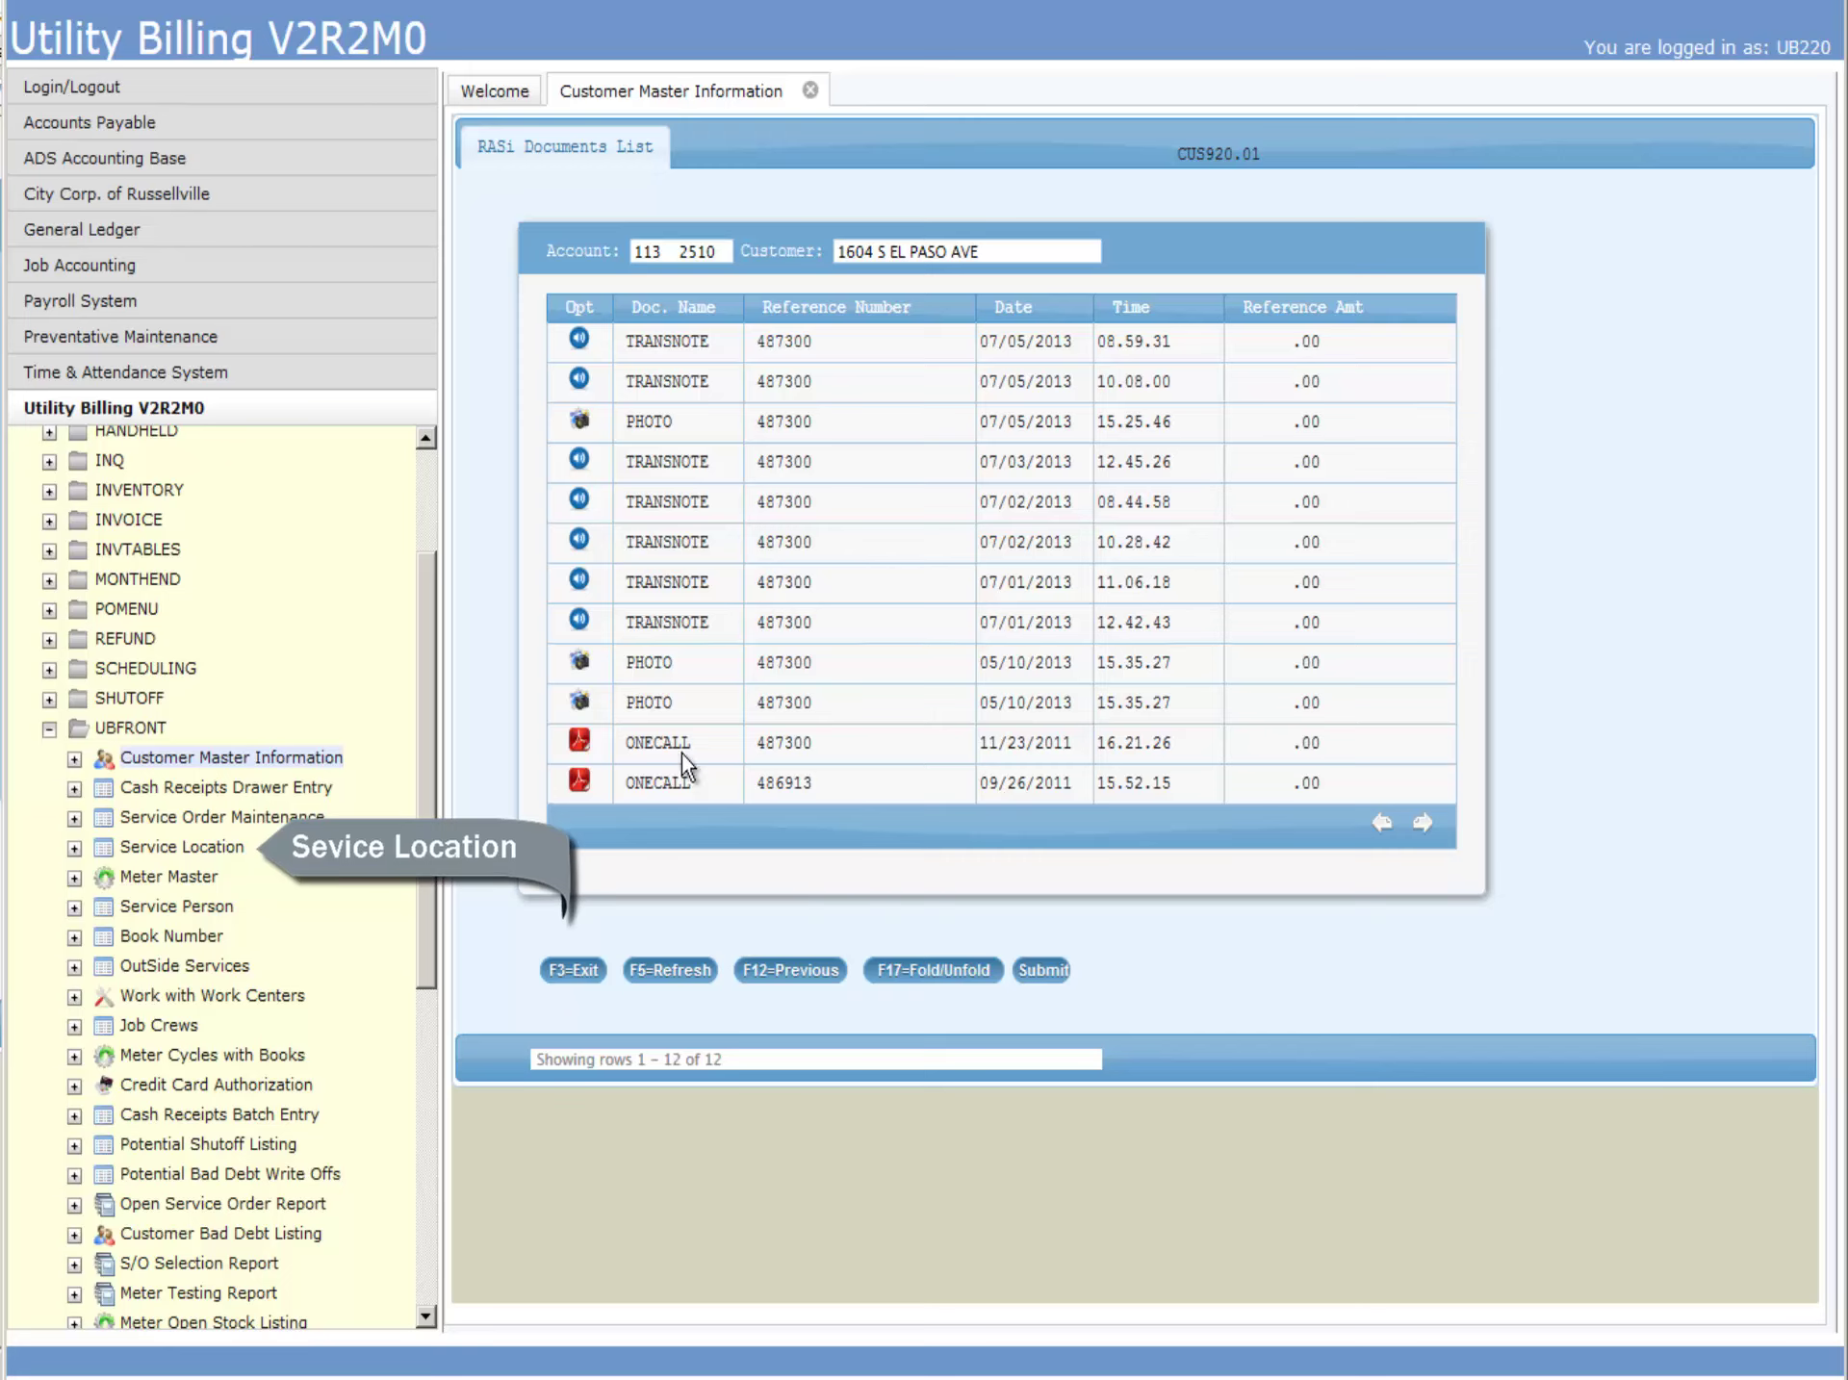
{"action": "left_click", "coordinate": [152, 848]}
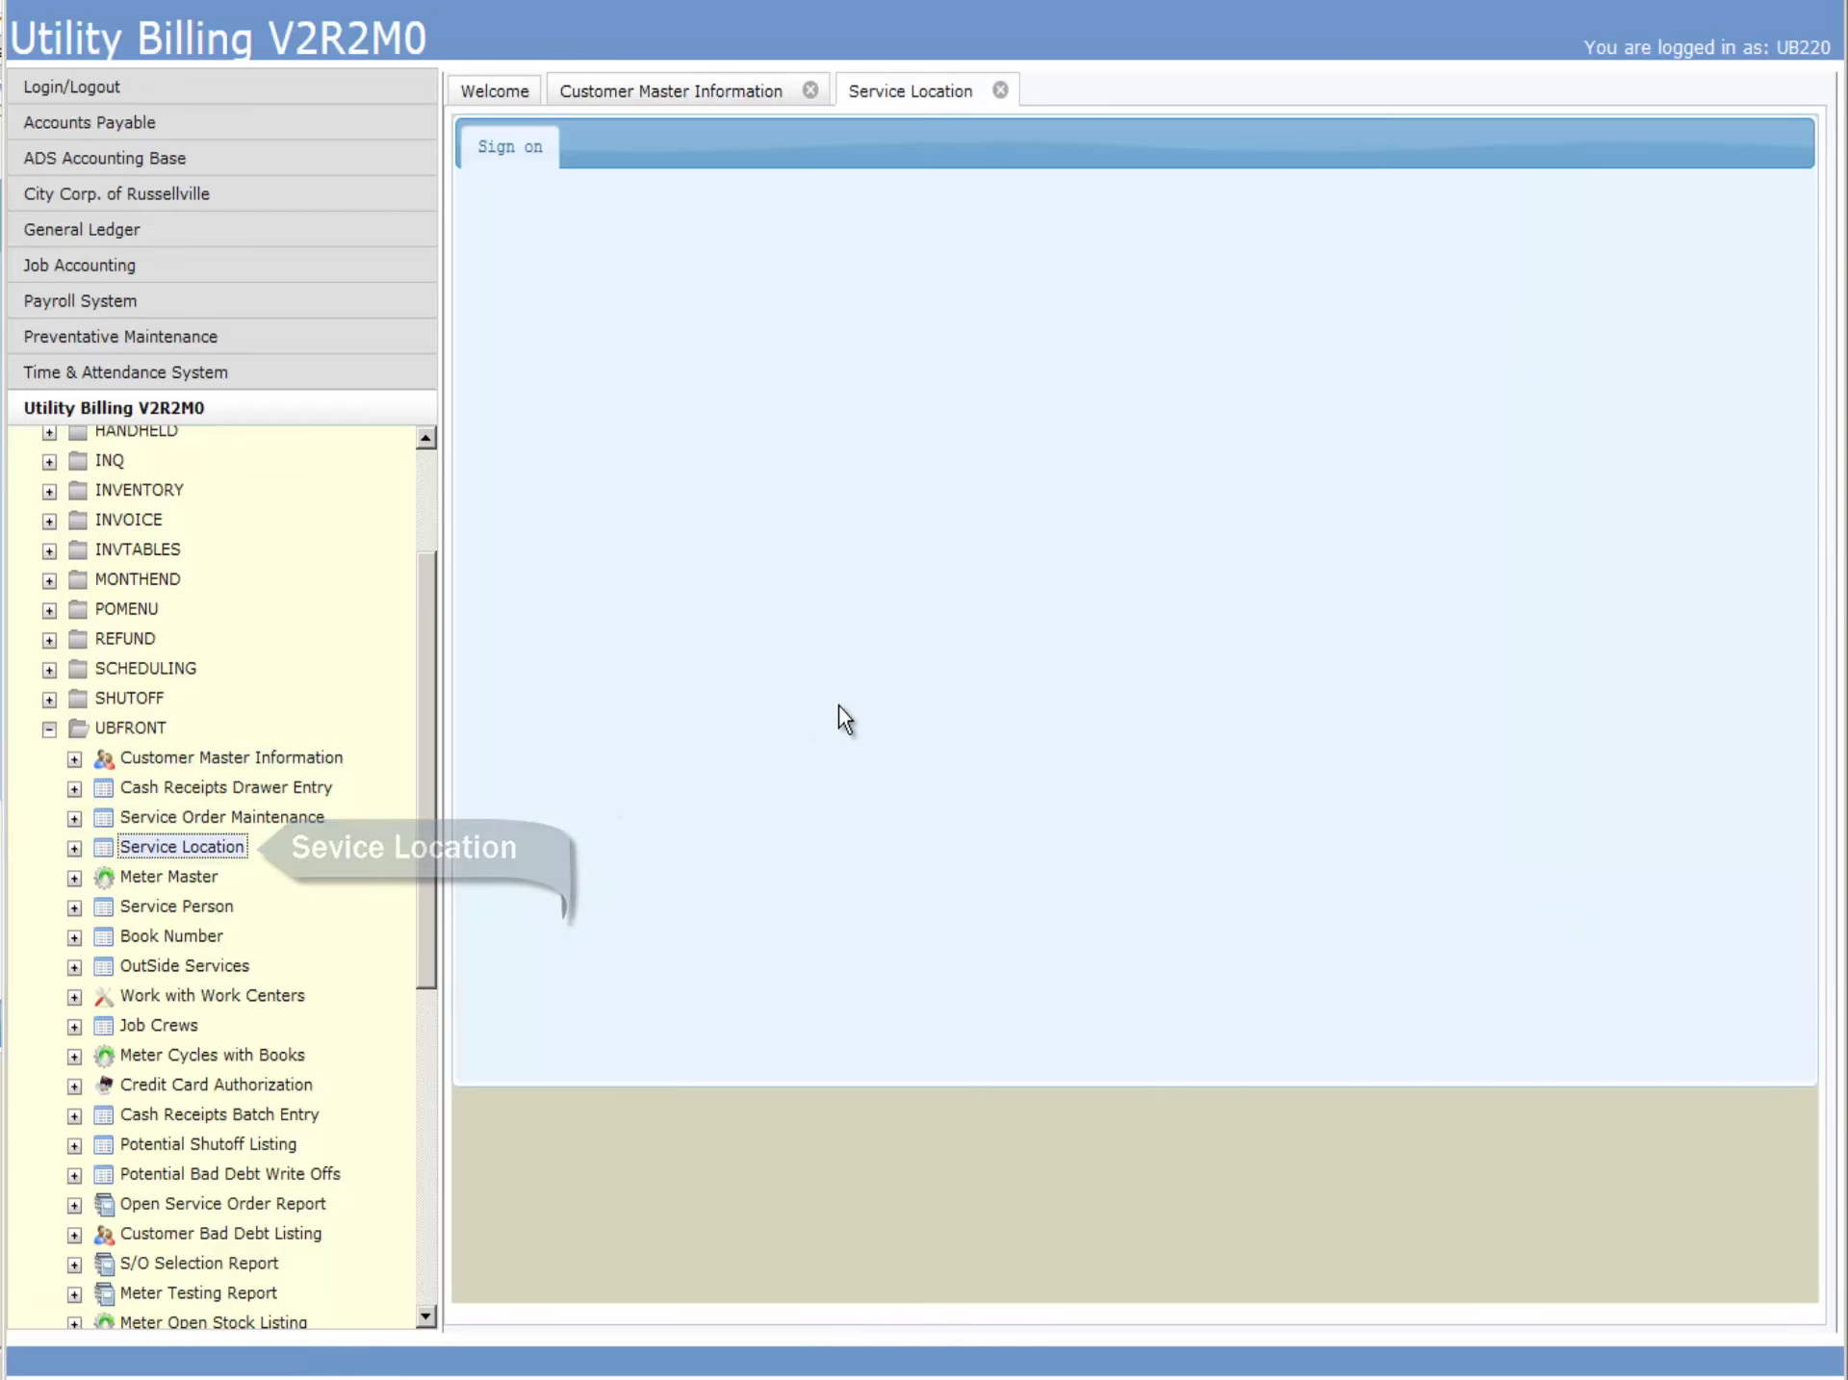
{"action": "key", "text": "Return"}
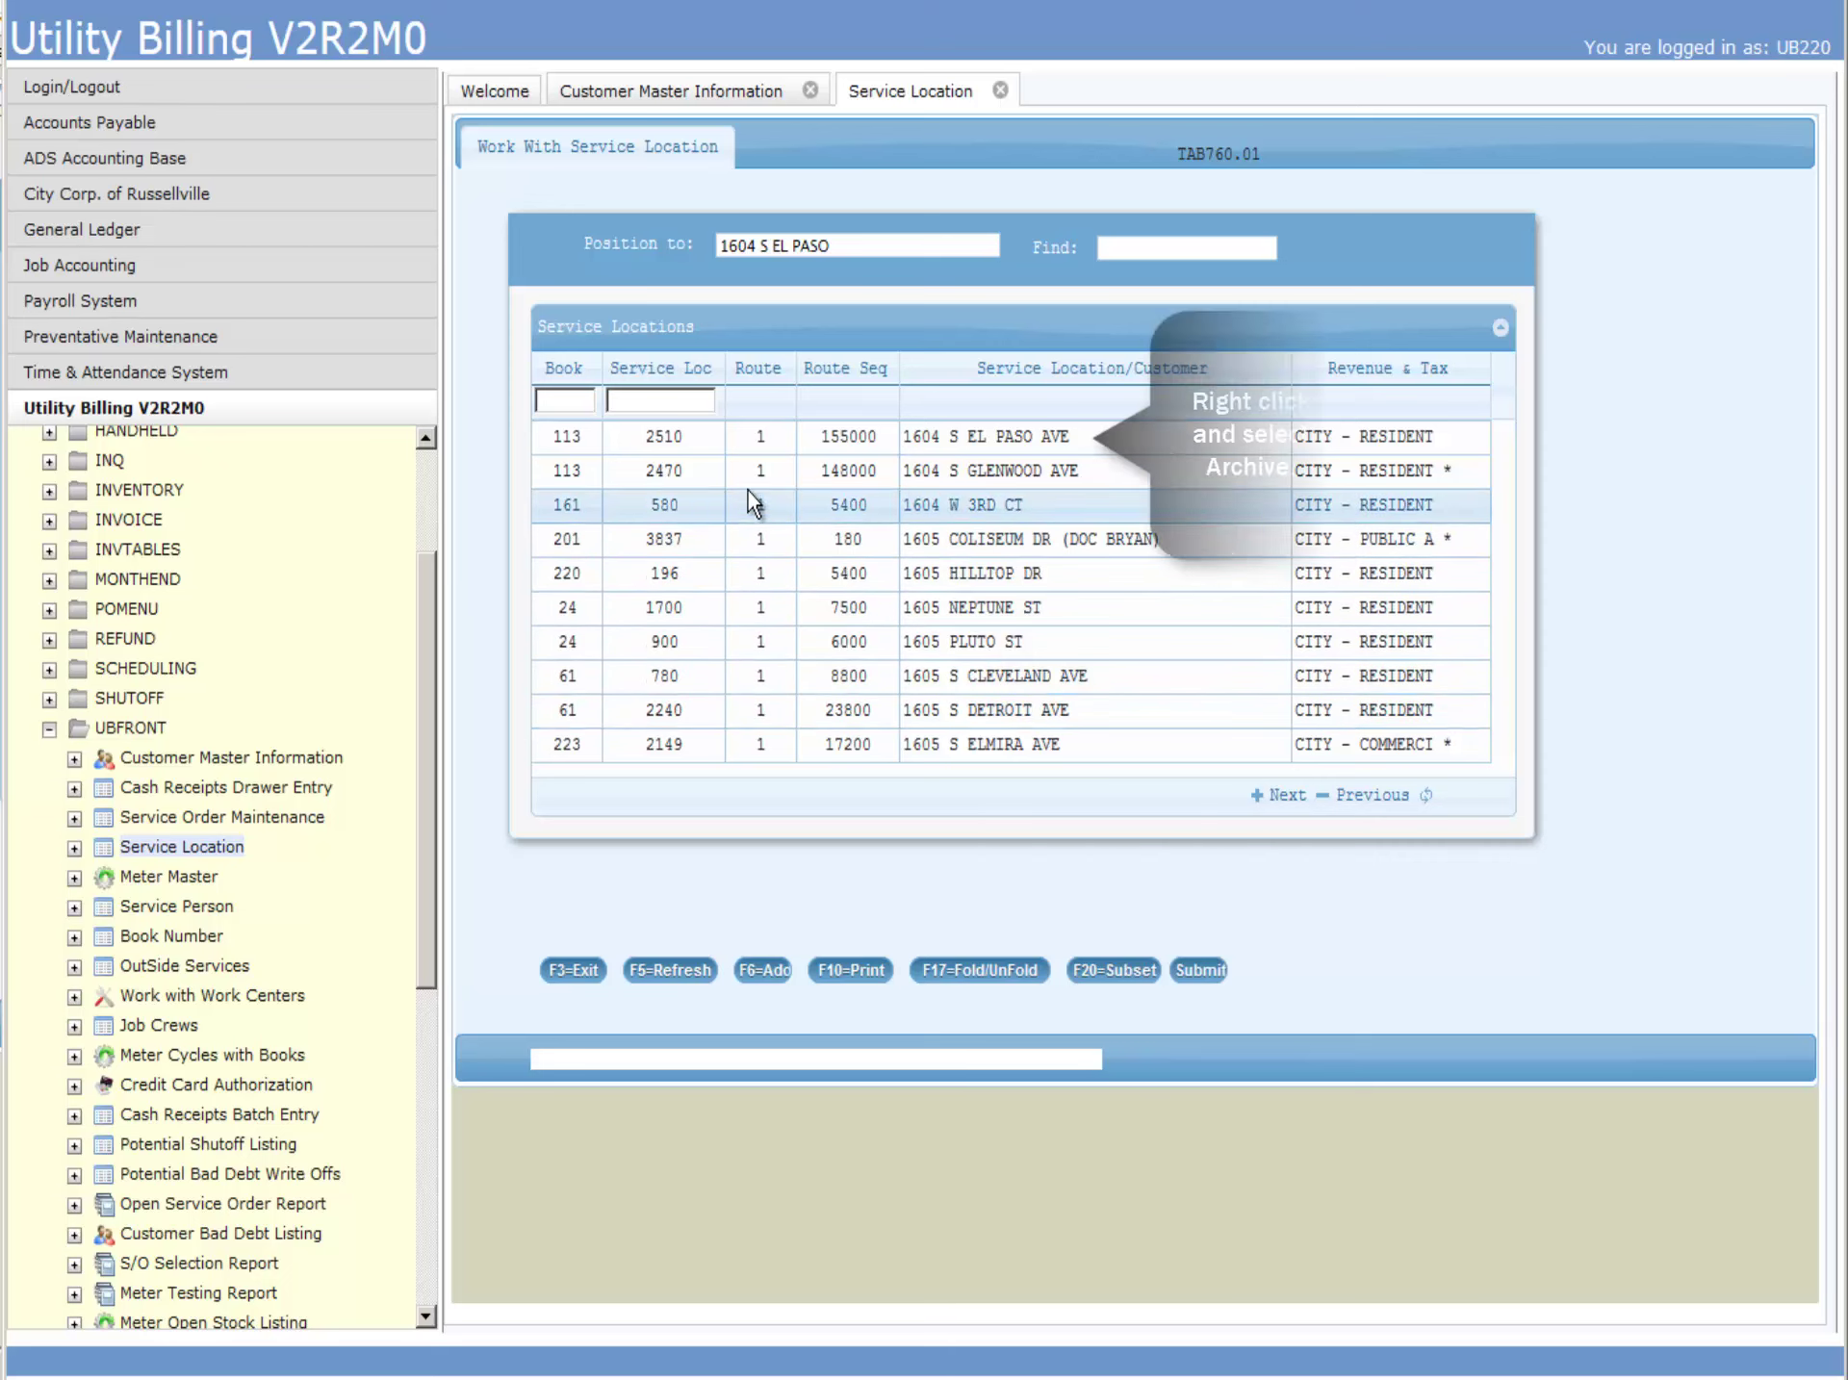
{"action": "right_click", "coordinate": [756, 440]}
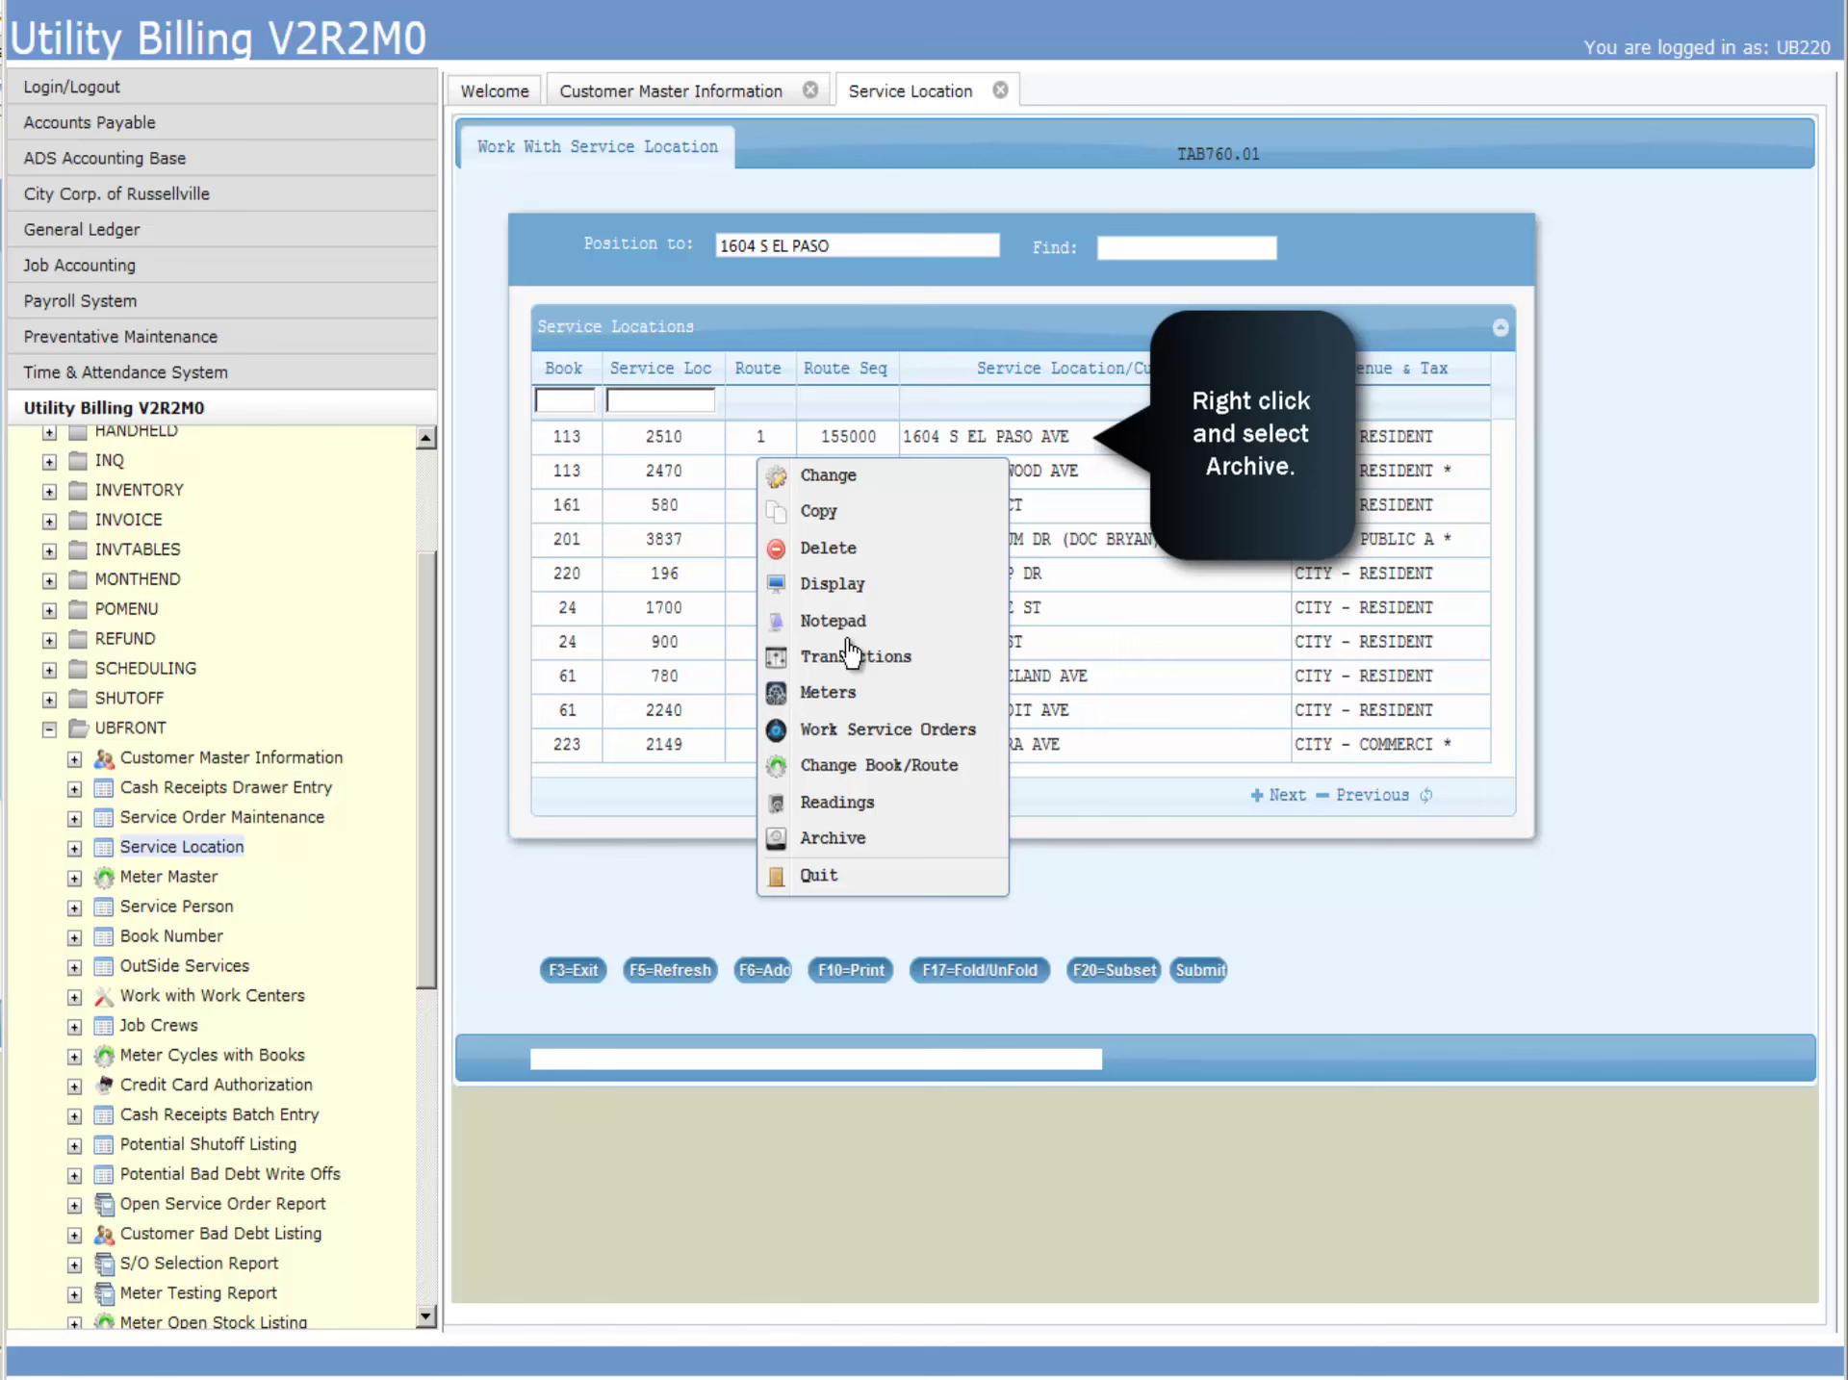
{"action": "left_click", "coordinate": [831, 844]}
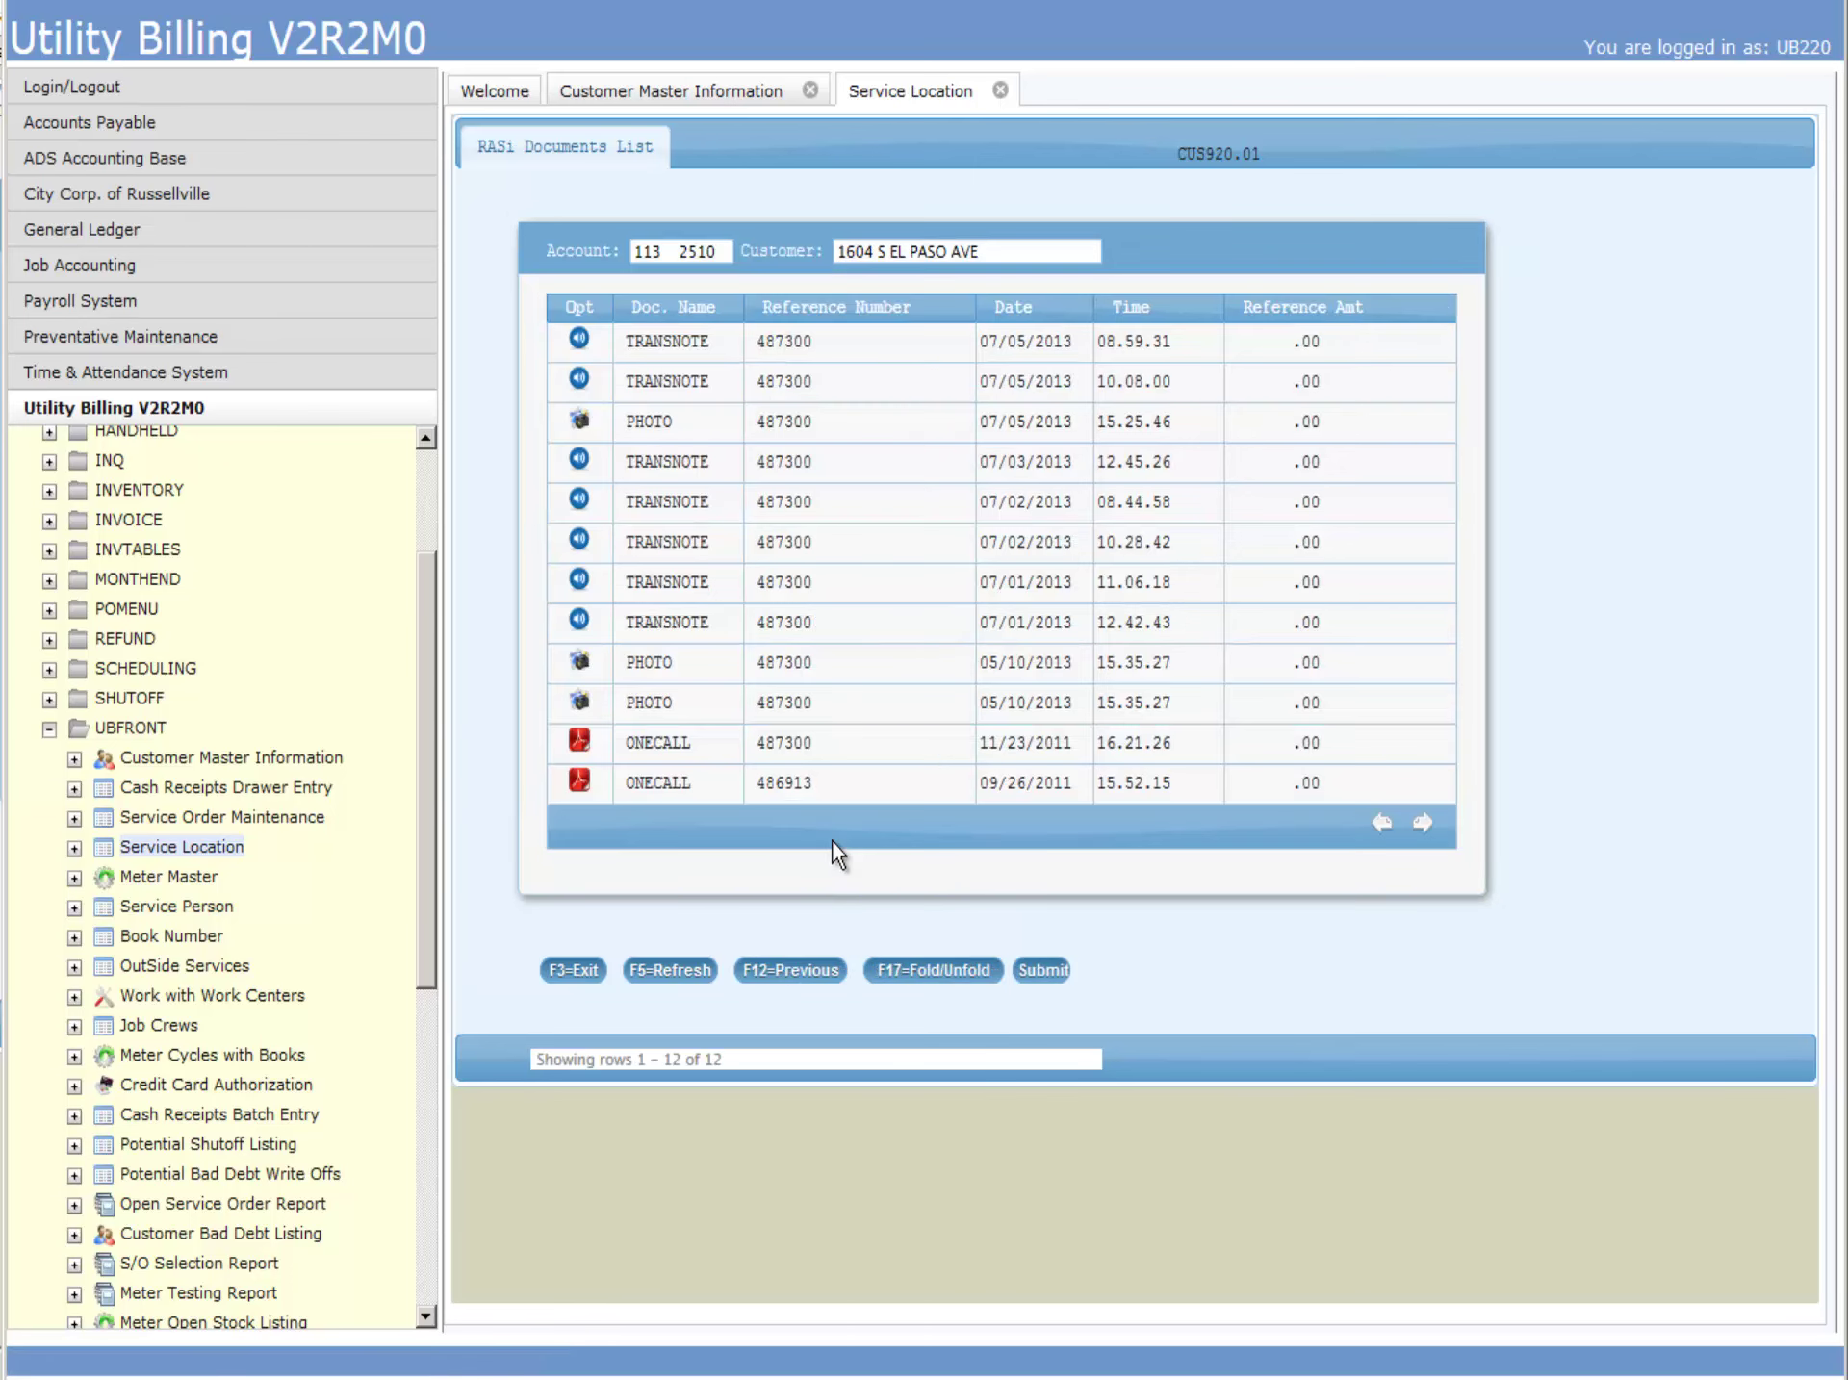